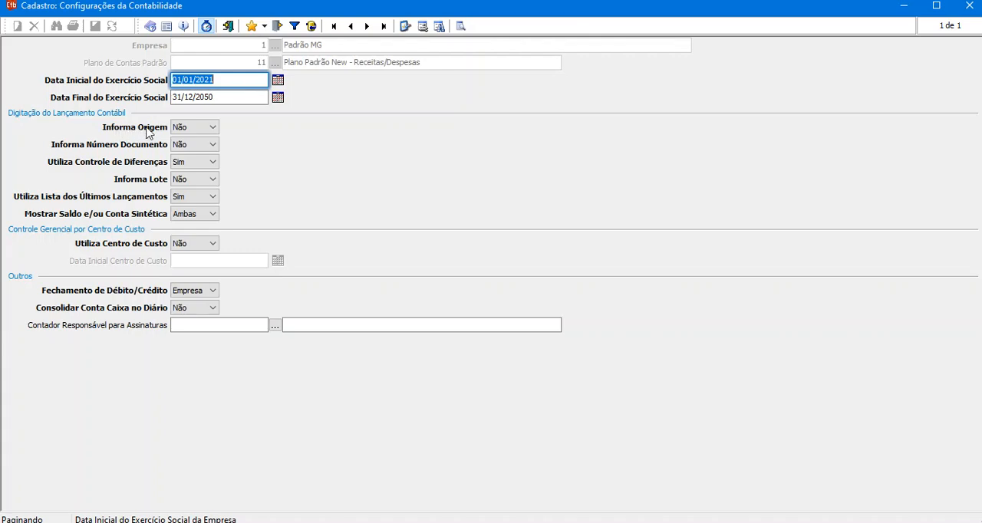
click(191, 129)
click(193, 129)
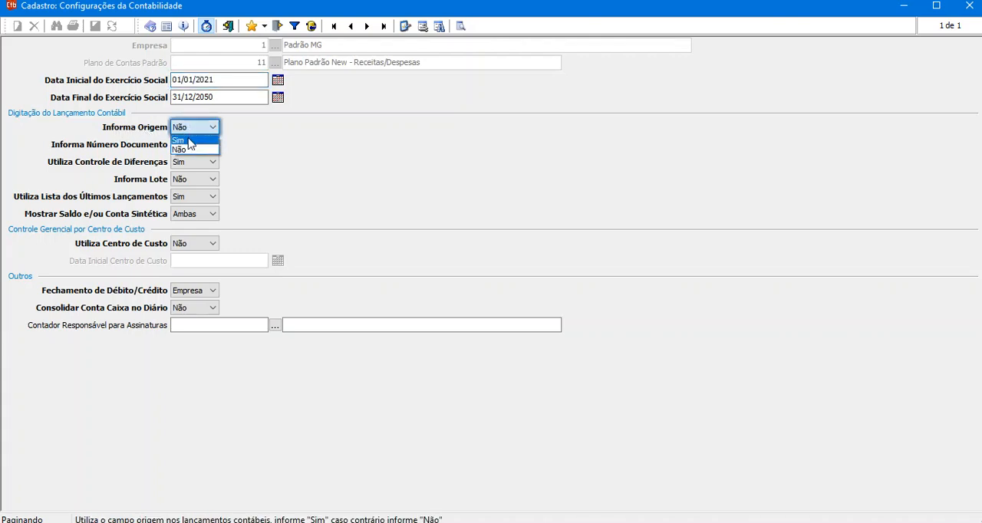
click(184, 142)
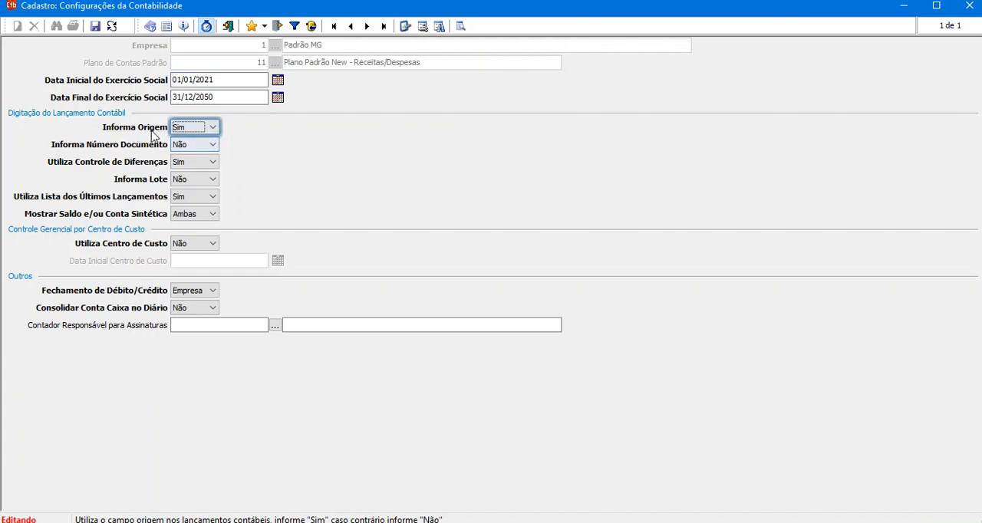
click(196, 130)
click(188, 153)
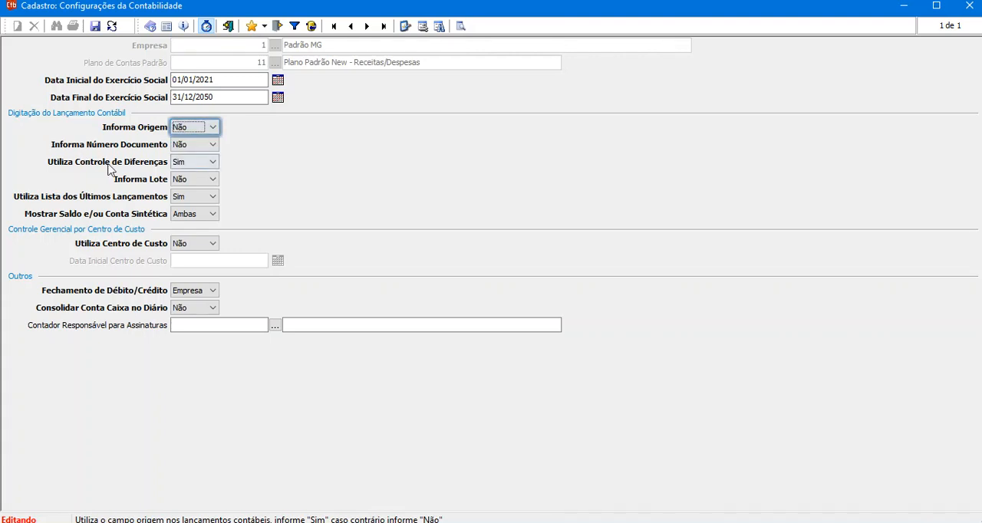
Set Utiliza Controle de Diferenças and Utiliza Lista dos Últimos Lançamentos to Não.
click(204, 162)
click(190, 179)
click(188, 198)
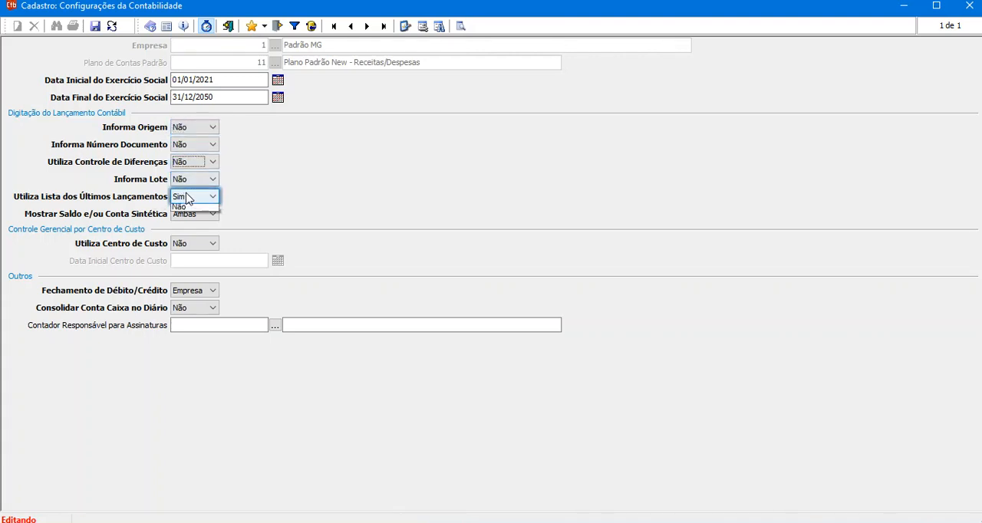
click(187, 218)
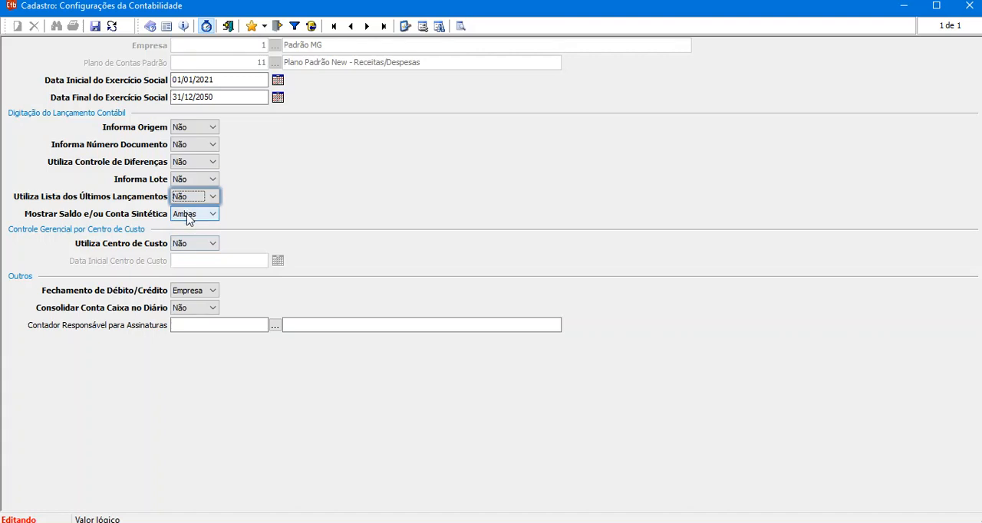
Set Mostrar Saldo e/ou Conta Sintética to Nenhum and save the accounting configuration.
click(198, 217)
click(191, 235)
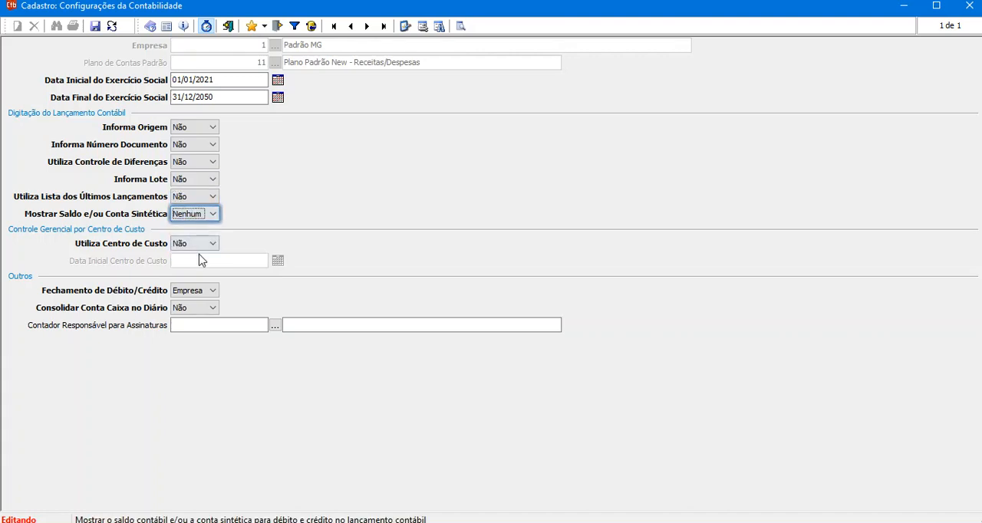
click(95, 26)
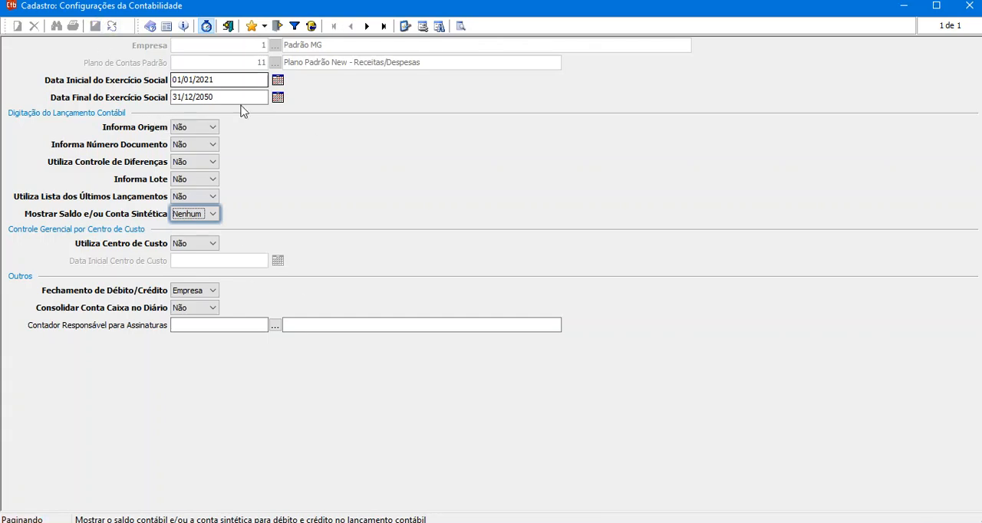
Examine which fields a new accounting entry offers, then discard the blank entry.
click(227, 28)
click(443, 62)
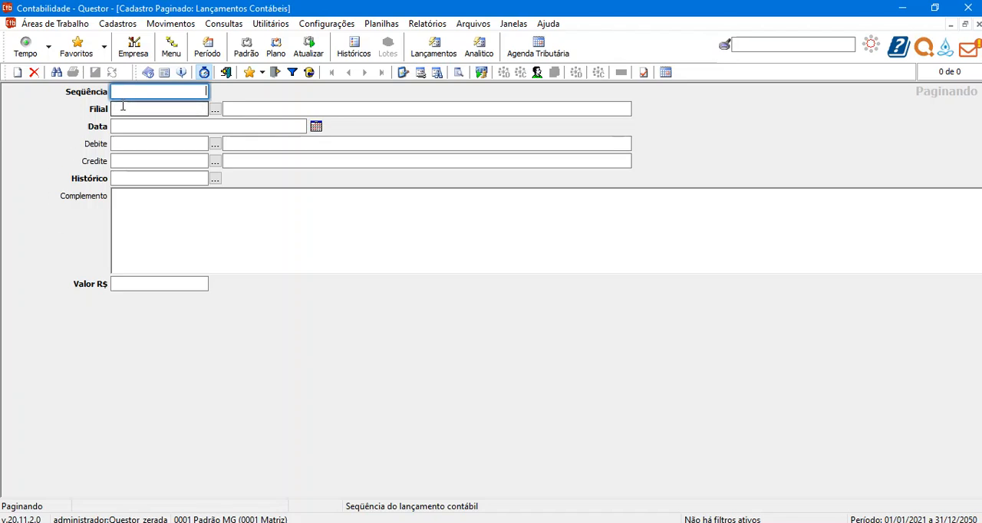
click(17, 72)
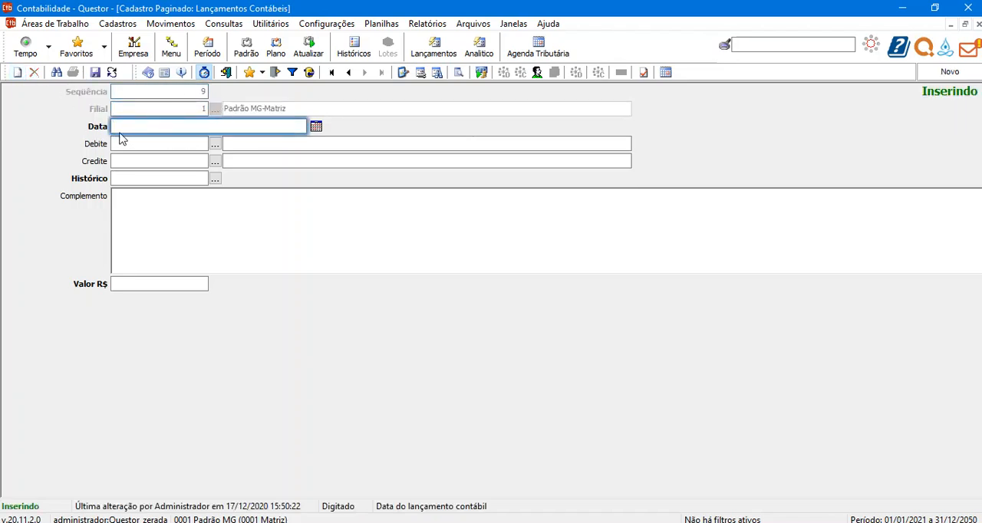
key(Tab)
key(Tab)
key(Tab)
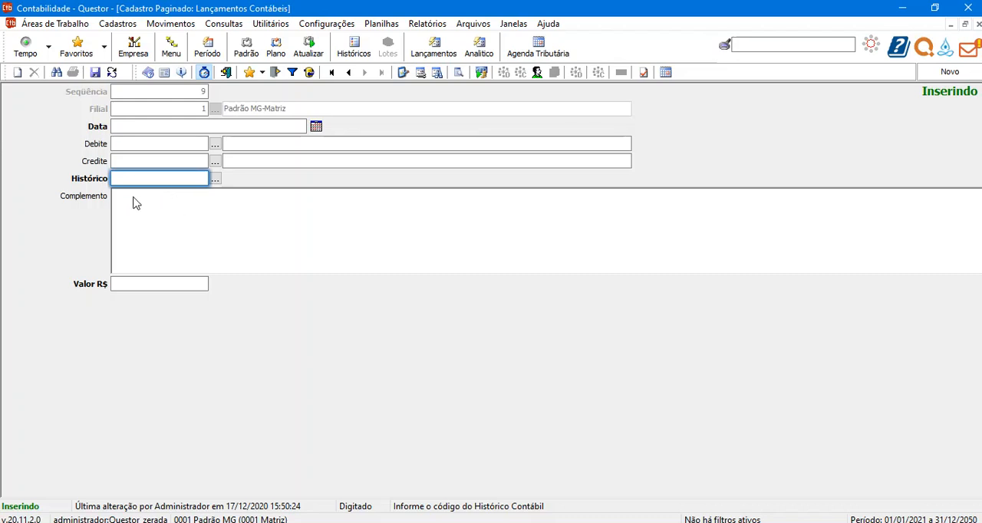
click(139, 286)
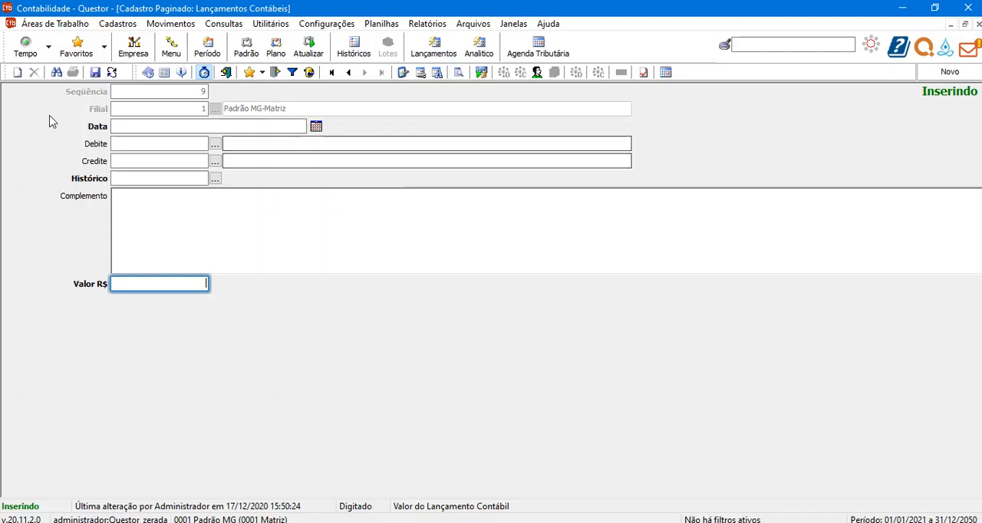
click(112, 72)
Reopen the company's accounting configuration and set Informa Origem and Informa Número Documento to Sim.
click(305, 24)
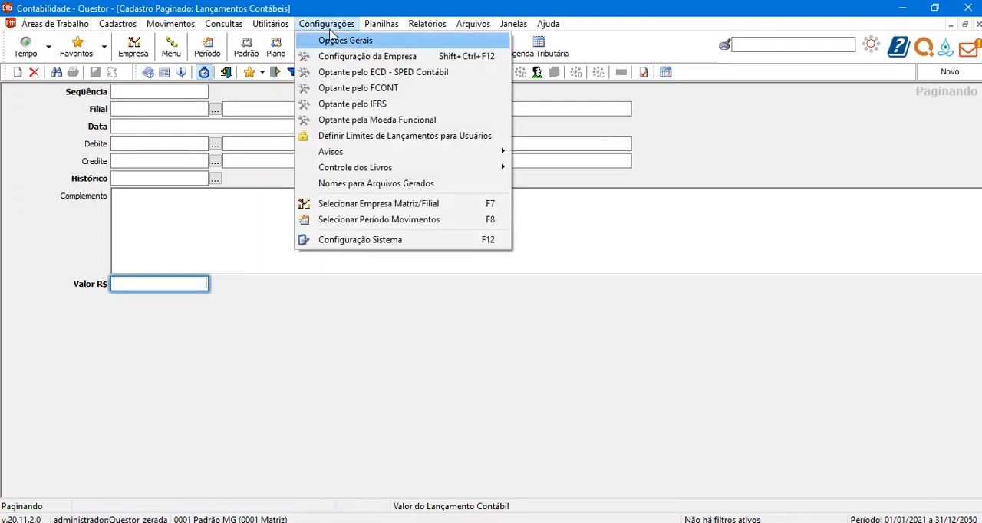
click(381, 56)
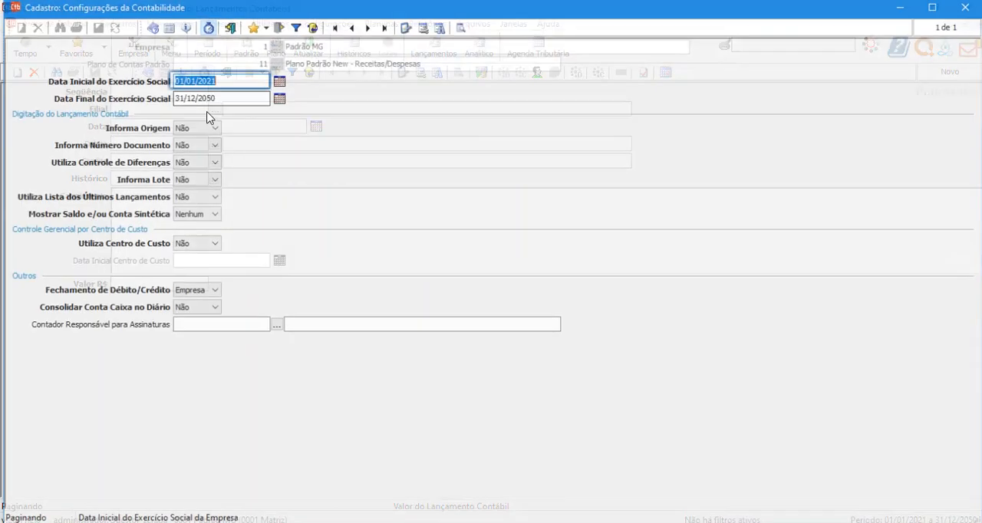
click(194, 126)
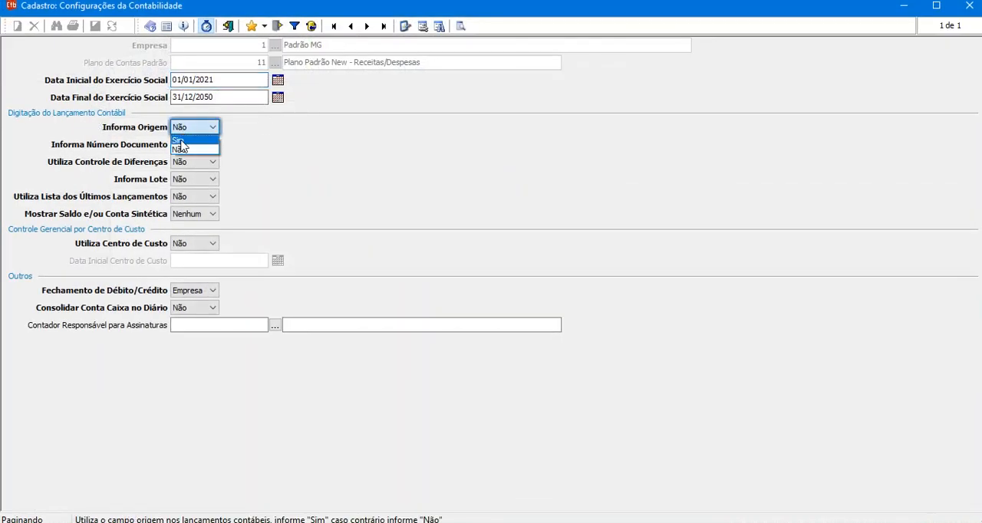
click(185, 146)
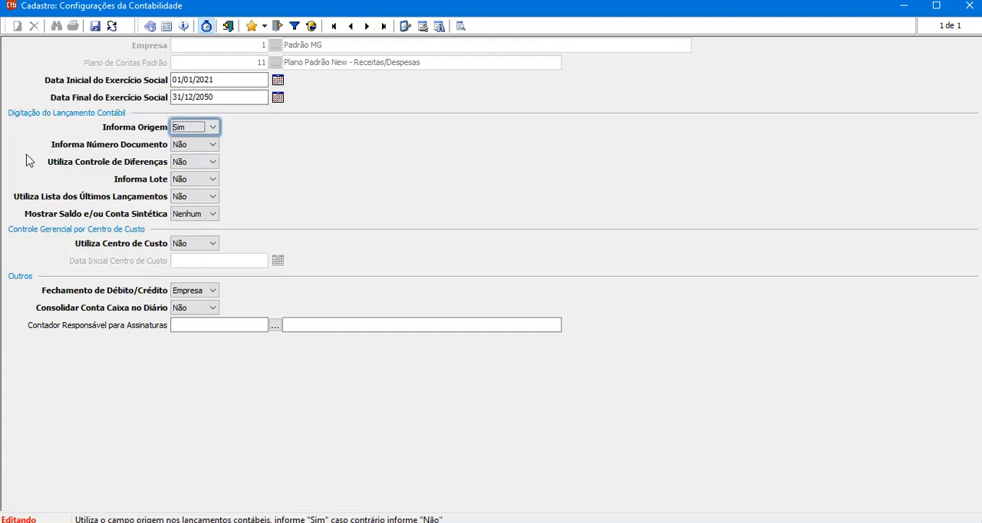
click(193, 147)
click(184, 157)
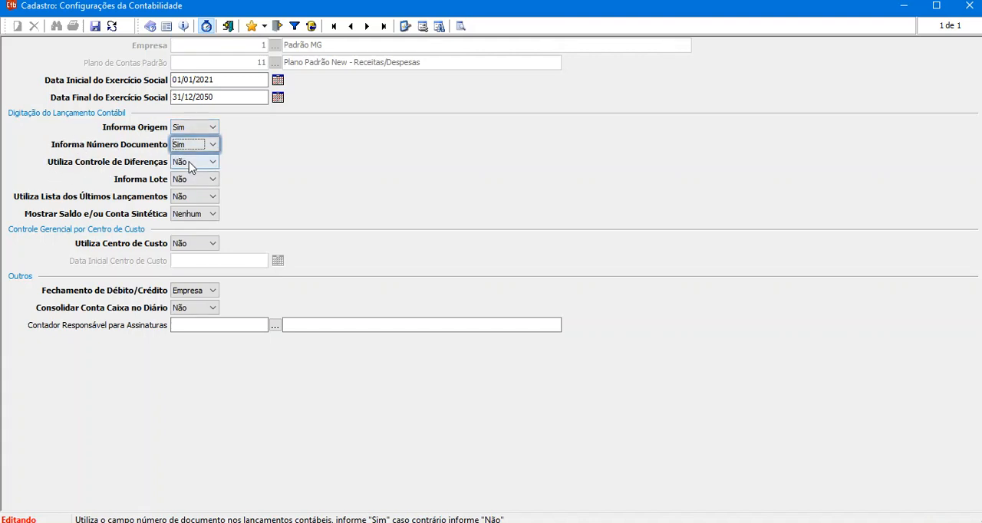
Set Utiliza Controle de Diferenças and Informa Lote to Sim.
click(199, 165)
click(191, 179)
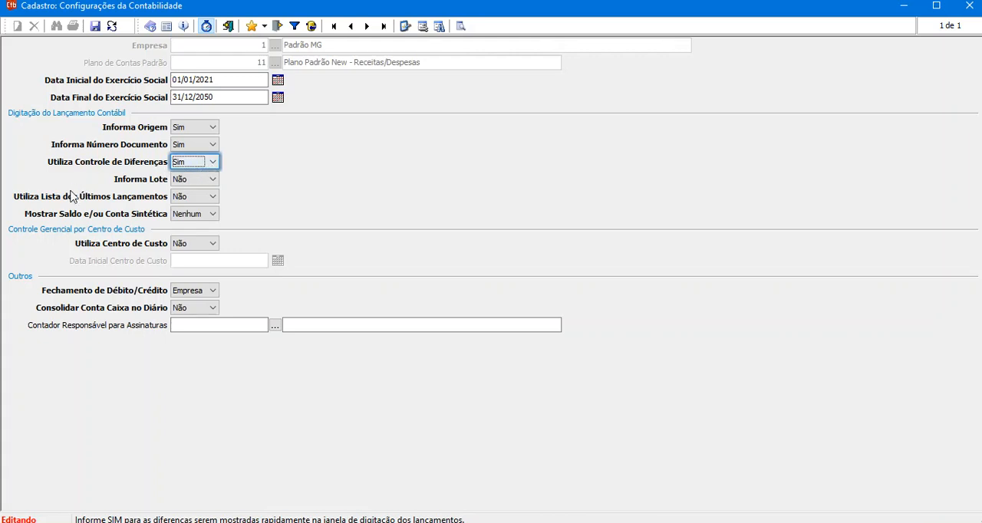
click(196, 180)
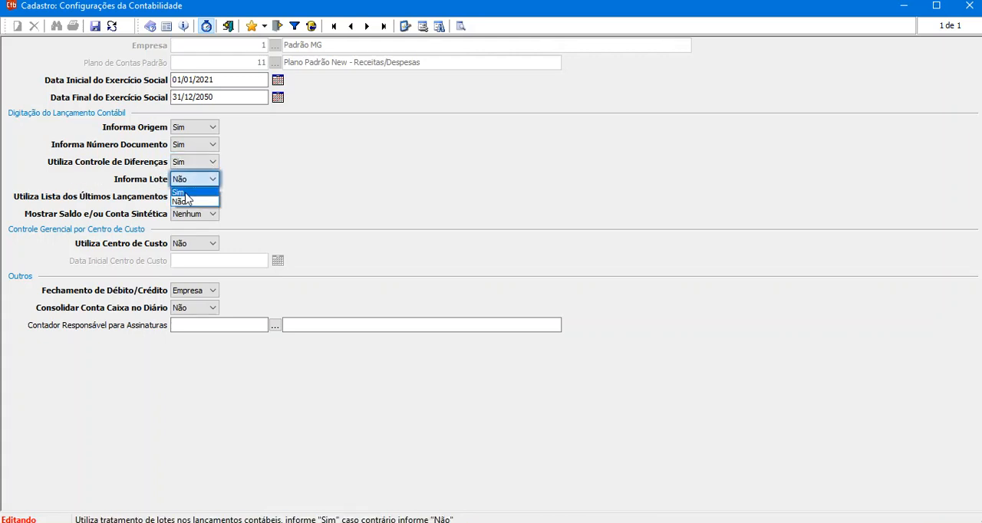
click(188, 201)
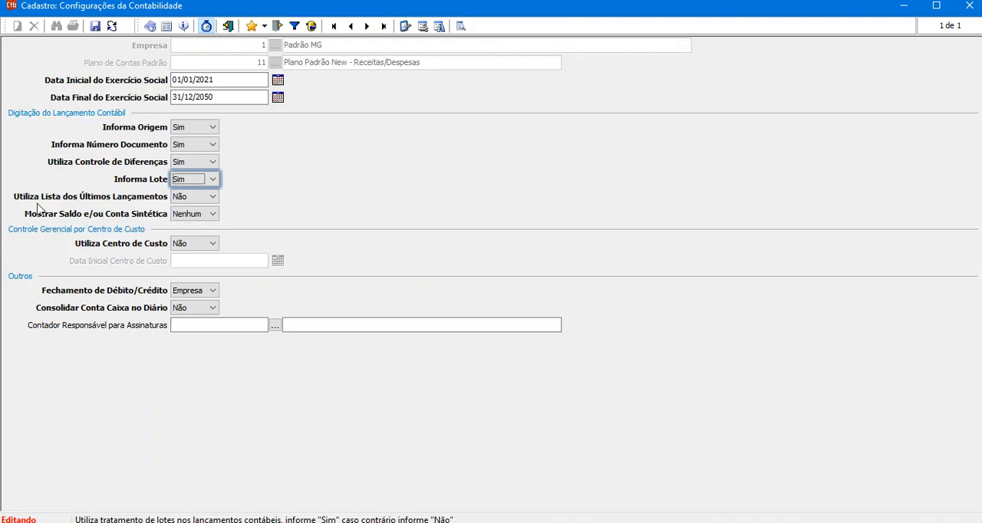
Set Utiliza Lista dos Últimos Lançamentos to Sim and Mostrar Saldo e/ou Conta Sintética to Ambas, then save the configuration.
click(207, 196)
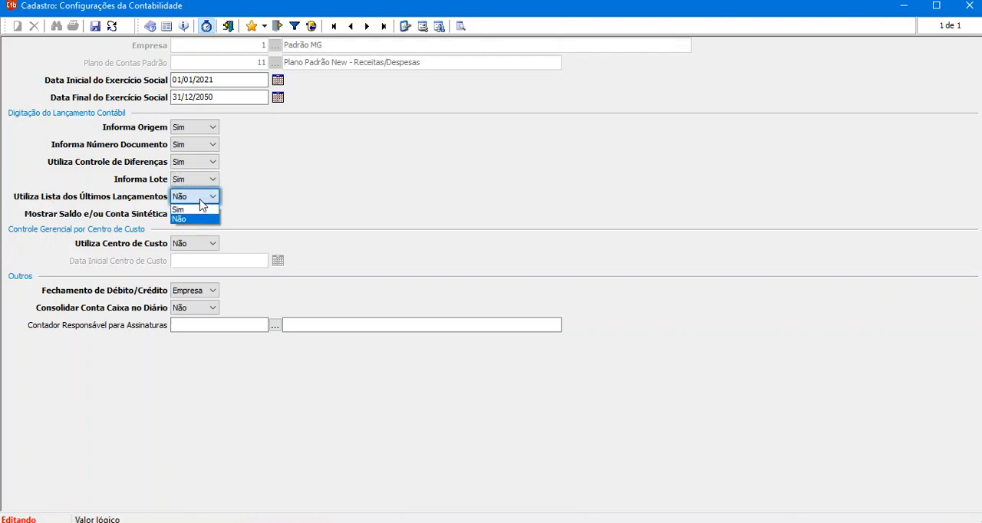
click(193, 210)
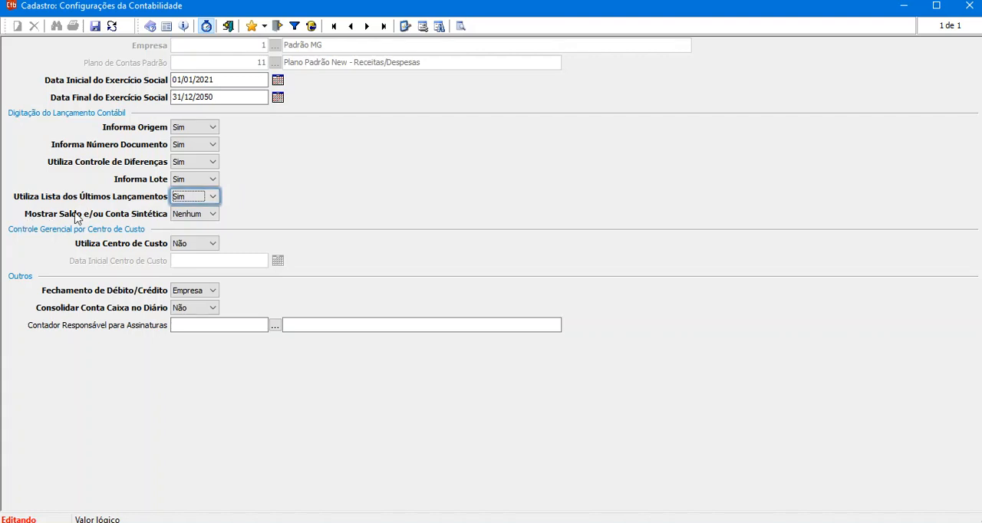
click(198, 215)
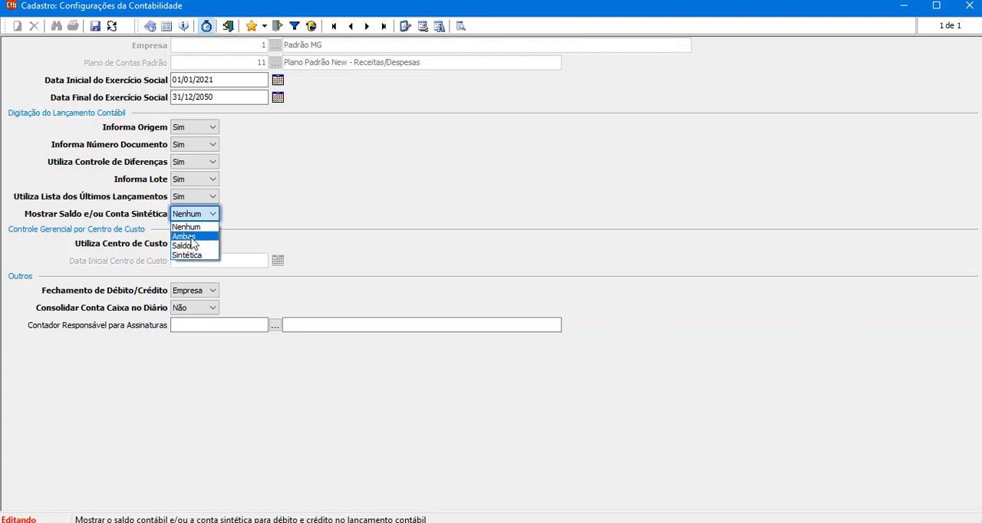
click(192, 238)
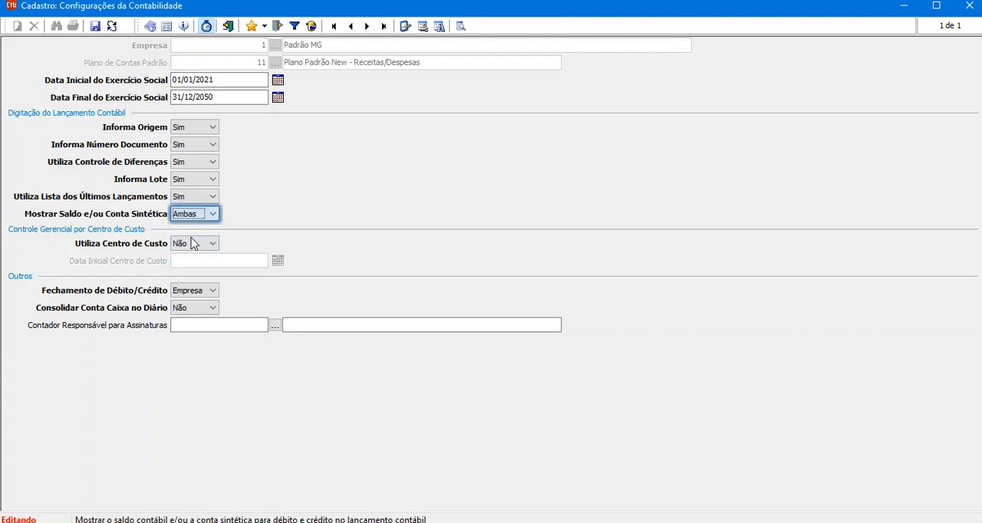
click(96, 27)
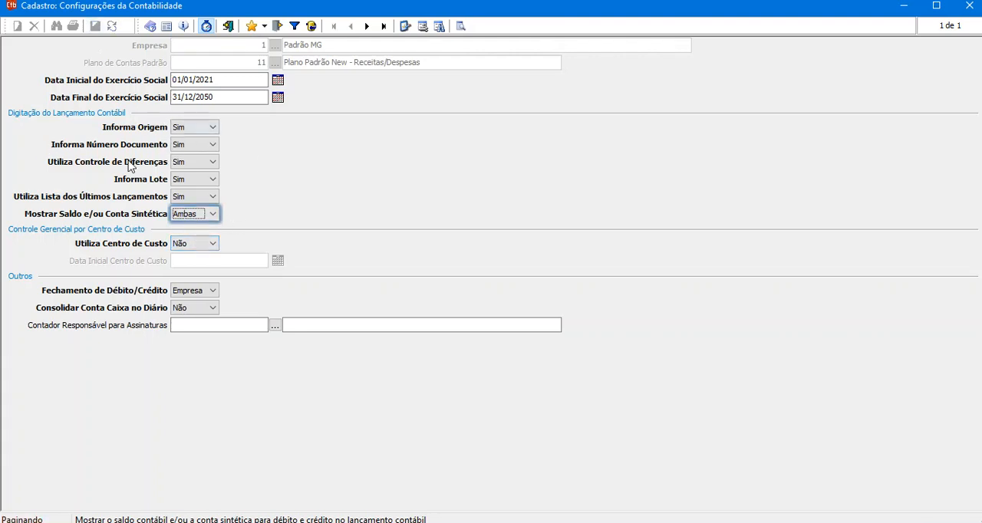
Close the configuration, reopen the accounting entries form and start a new entry.
click(230, 28)
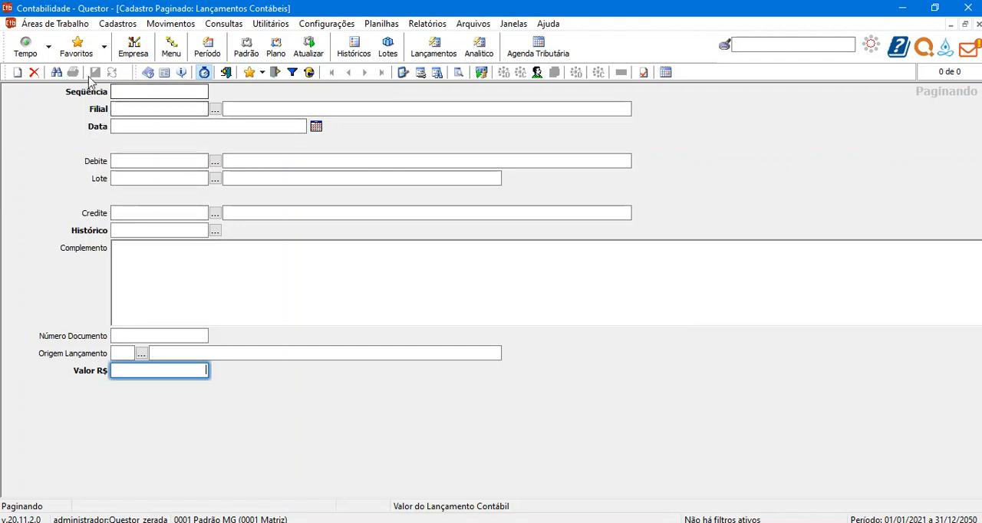
click(226, 72)
click(438, 66)
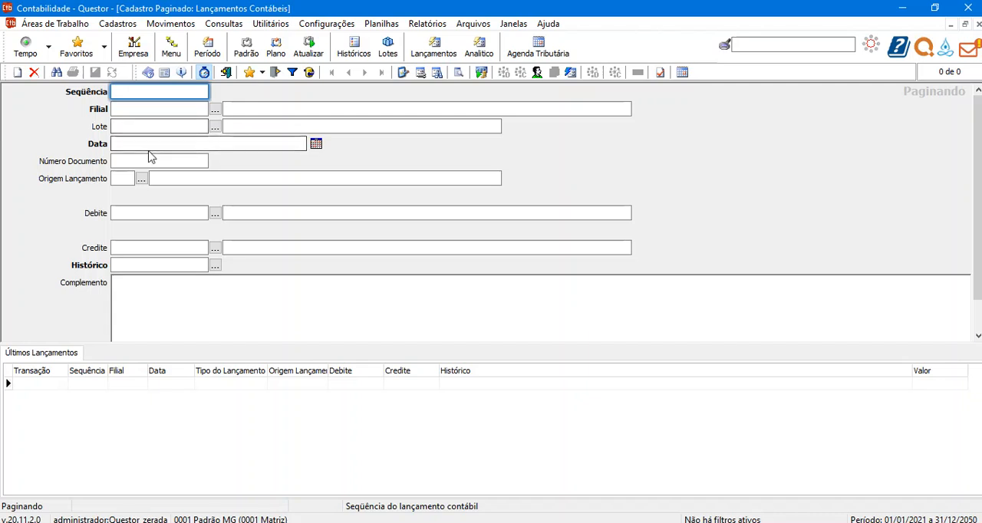
click(19, 73)
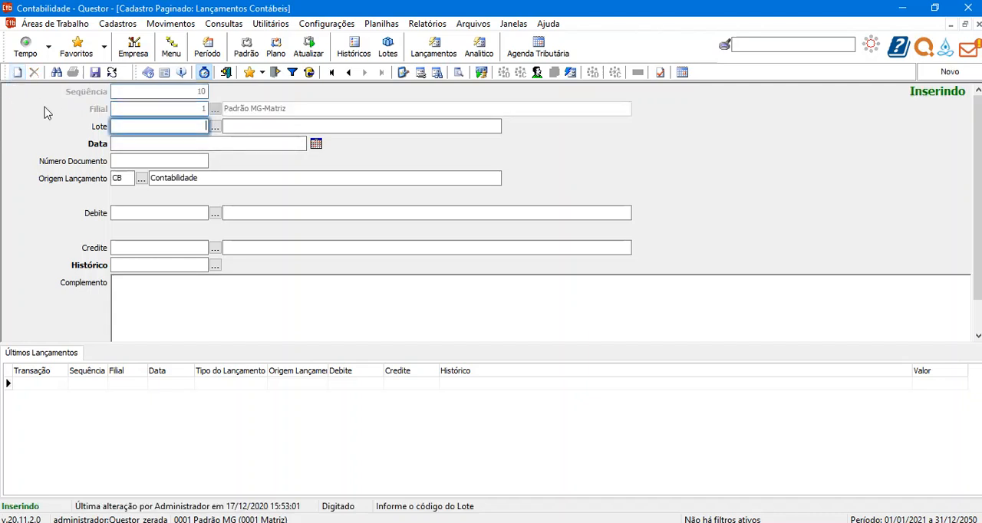
Check the batch lookup, enter 1 as the entry's Lote and open the registration of that new batch.
click(214, 126)
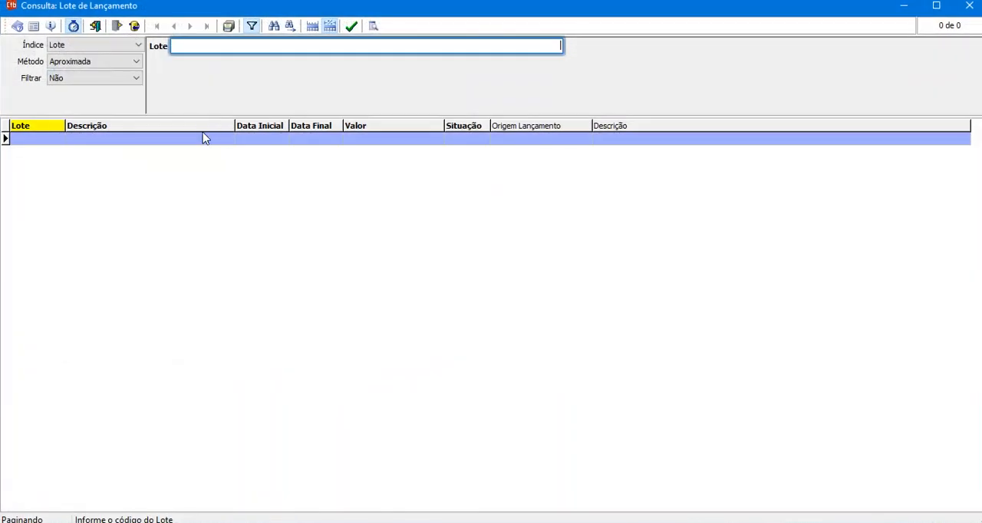
key(Escape)
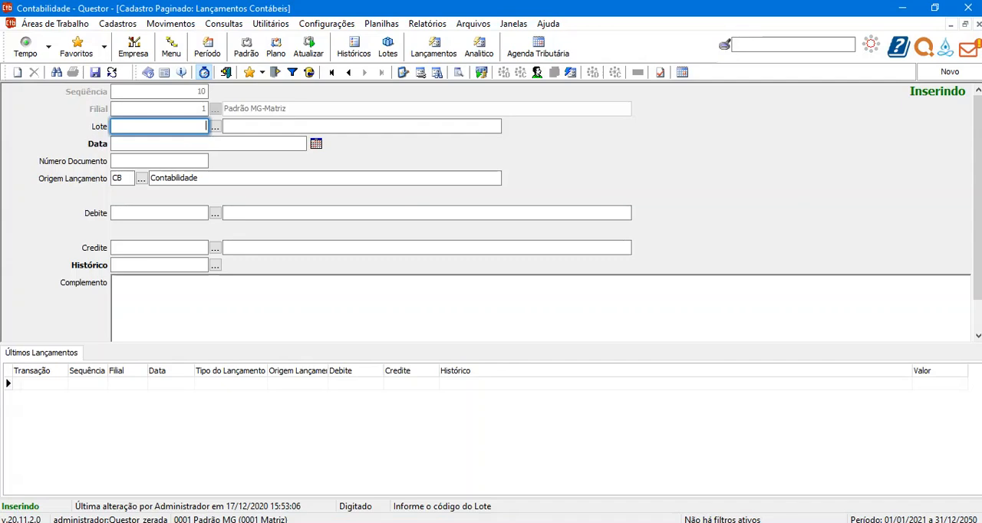
text(1)
key(Tab)
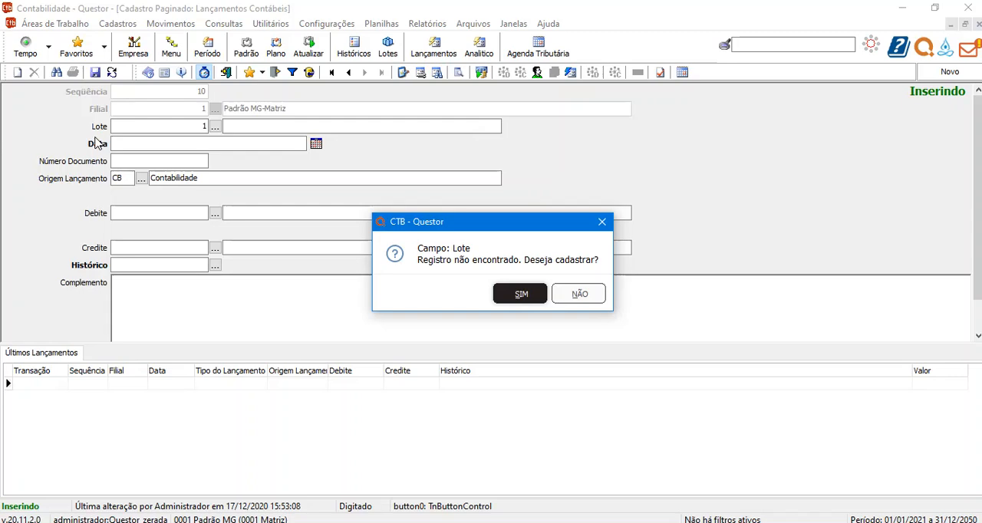
key(Return)
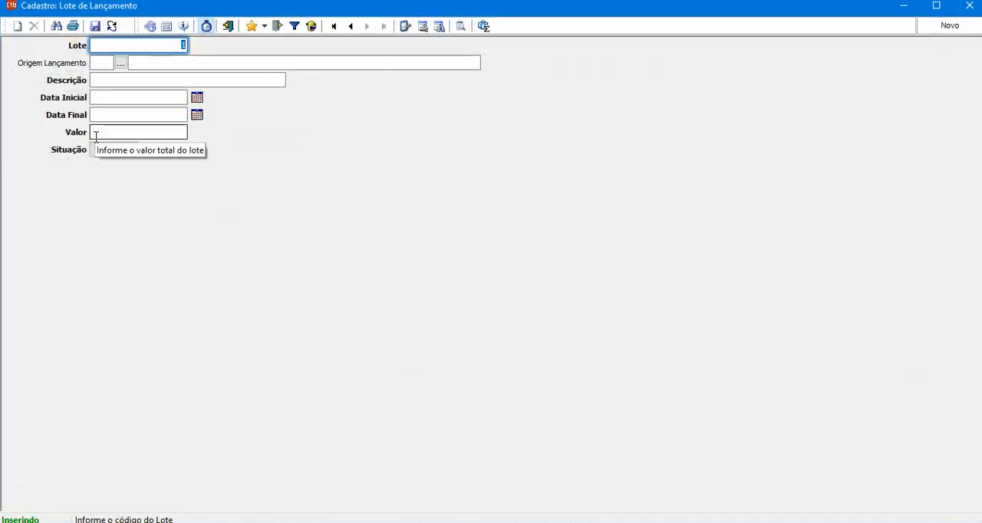
Set the new batch's Origem Lançamento to CB and its description to exemplo.
key(Tab)
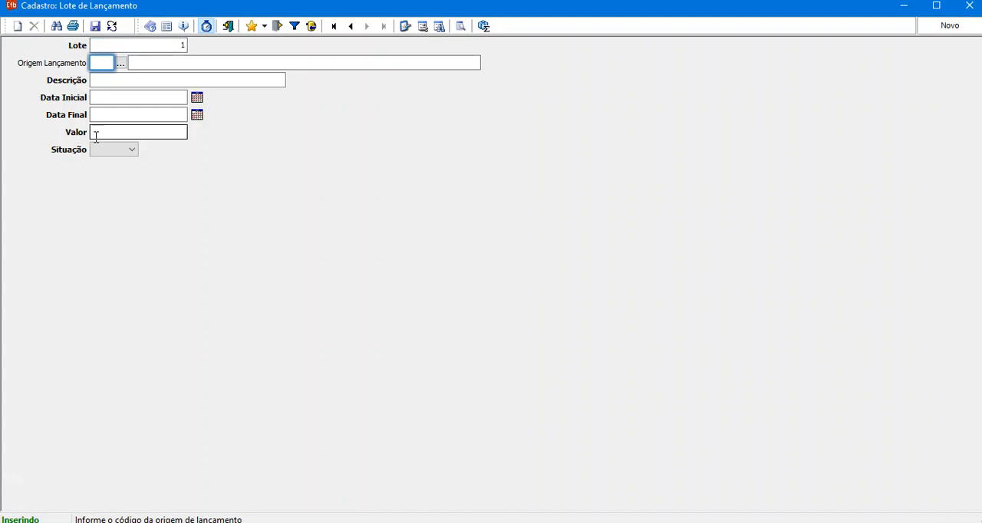
text(CT)
key(BackSpace)
text(B)
key(Tab)
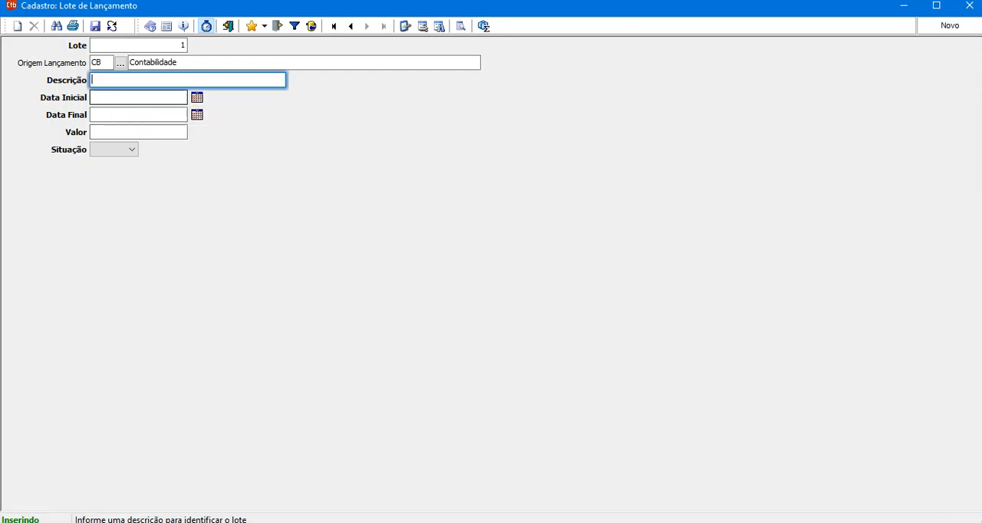
text(exemplo)
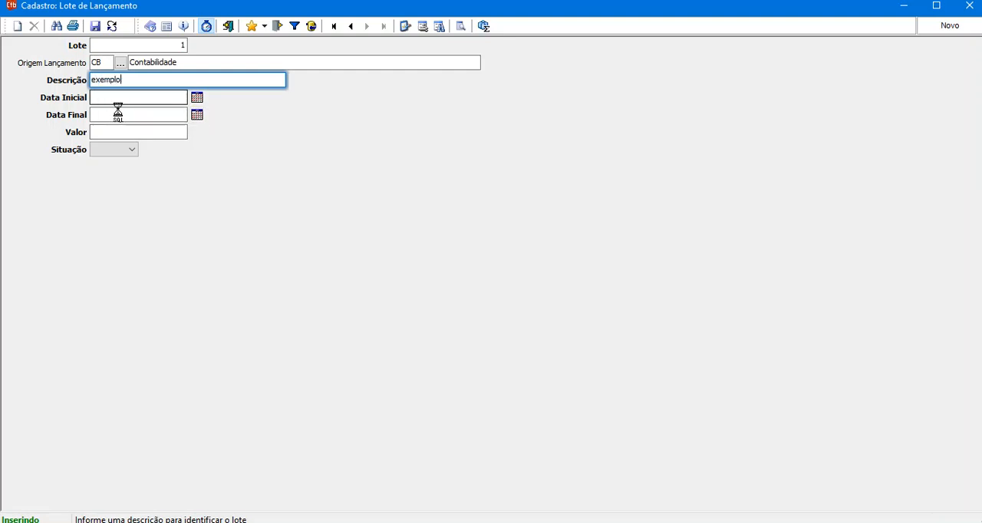
Set the batch's Data Inicial to 01/01/2021 and its Data Final to 31/12/2021.
click(105, 98)
text(2)
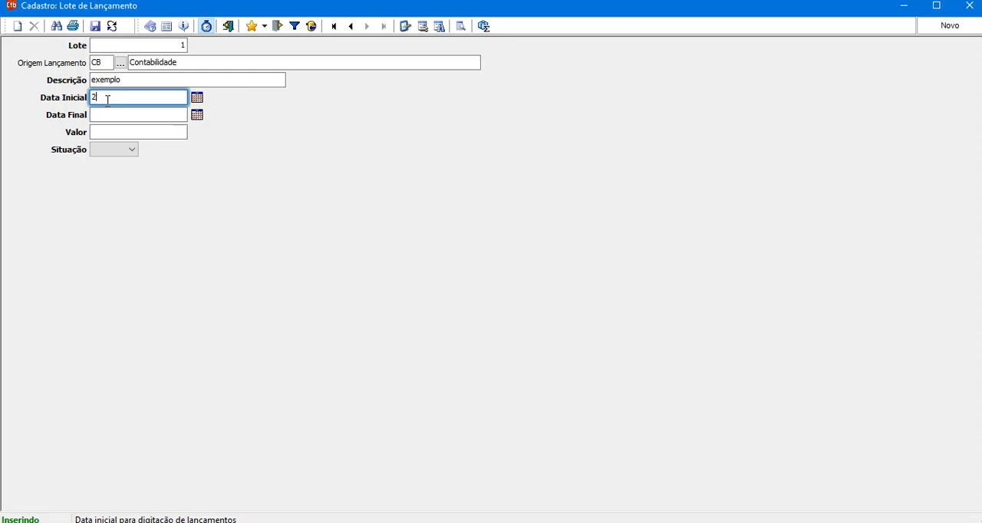
key(BackSpace)
text(01/01/2020)
key(BackSpace)
text(1)
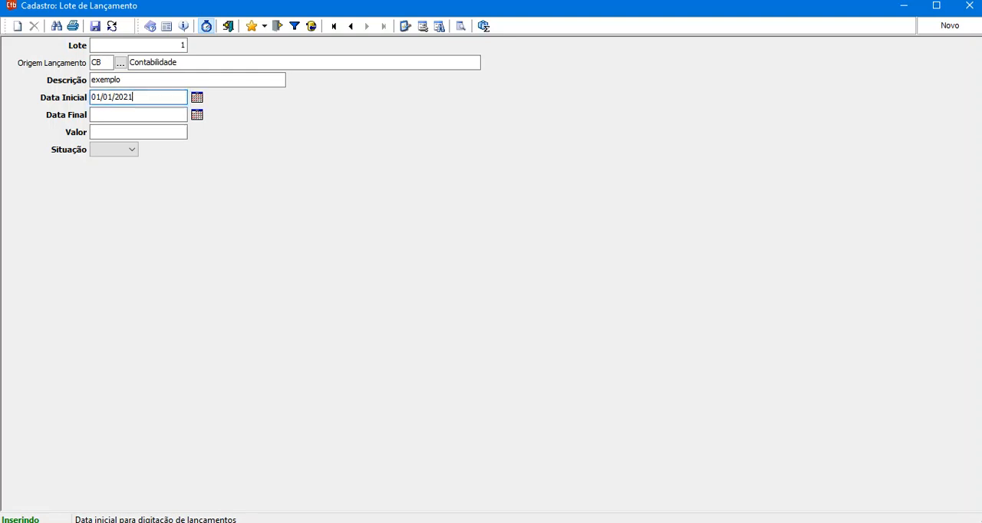
key(Tab)
text(31/12/2021)
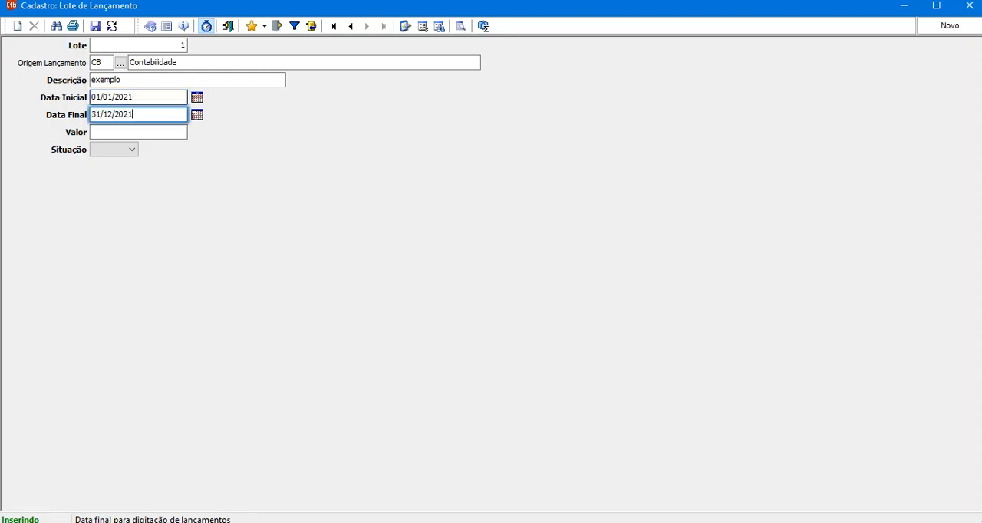
Set the batch's Valor to 500.000 and Situação to Aberto, then save it and return to the accounting entry.
key(Tab)
text(5)
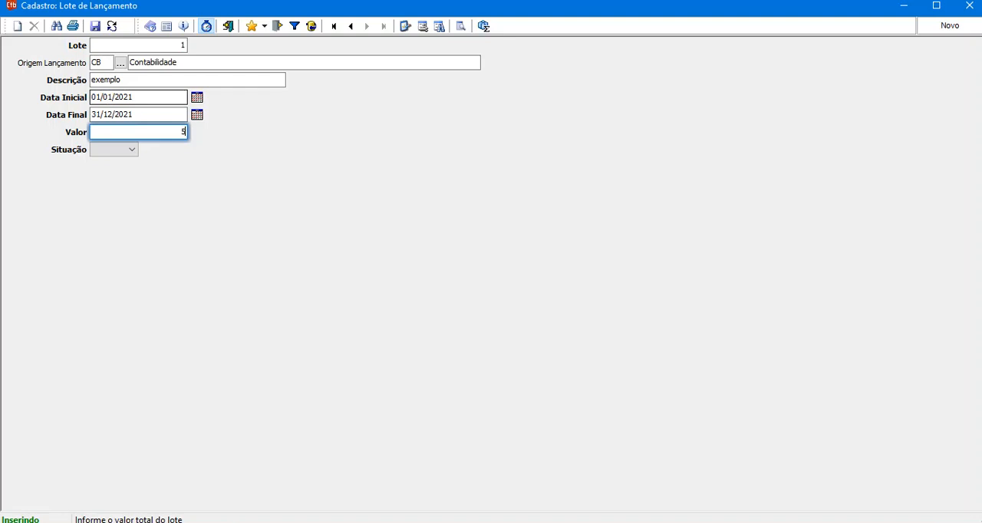
text(00.000)
key(Tab)
key(f)
key(a)
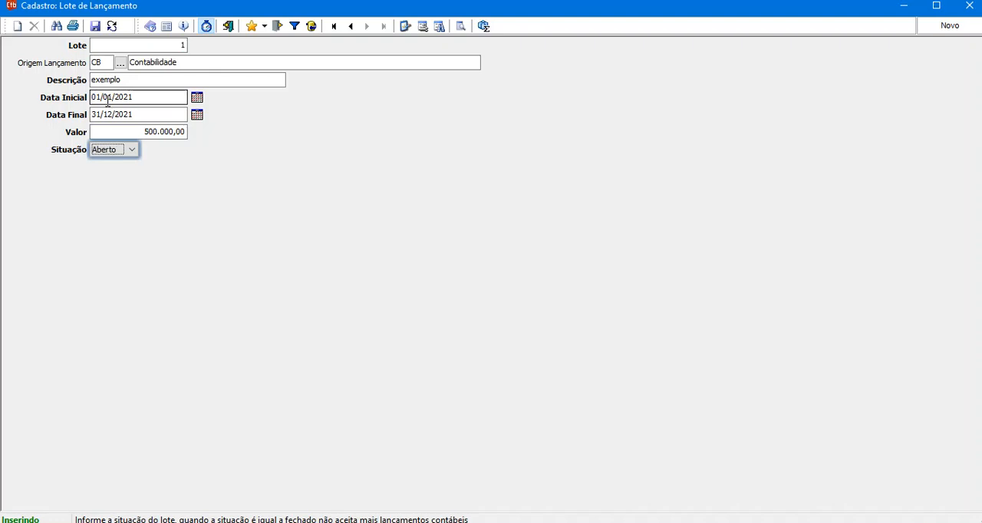
key(Return)
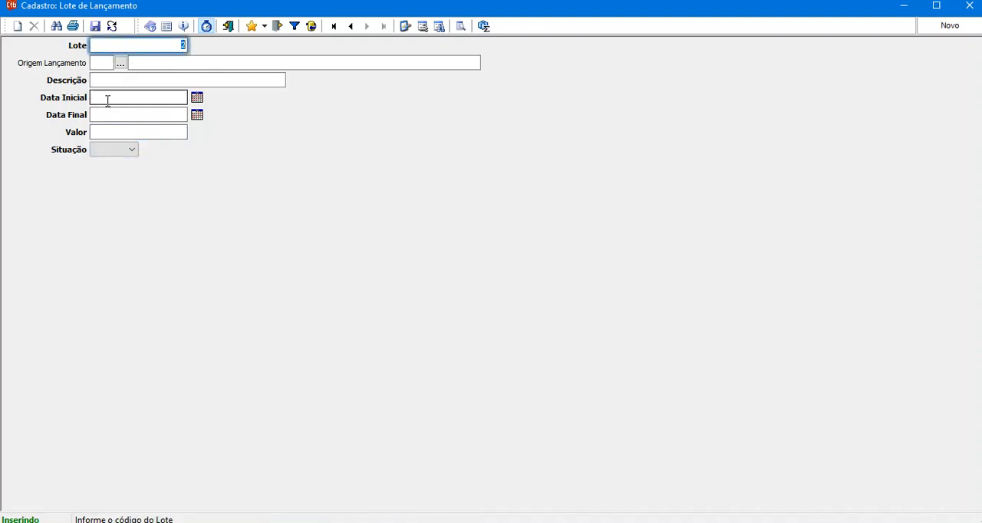
key(Escape)
Set the accounting entry's Data to 01/01/2021 and its Número Documento to 14784.
key(Tab)
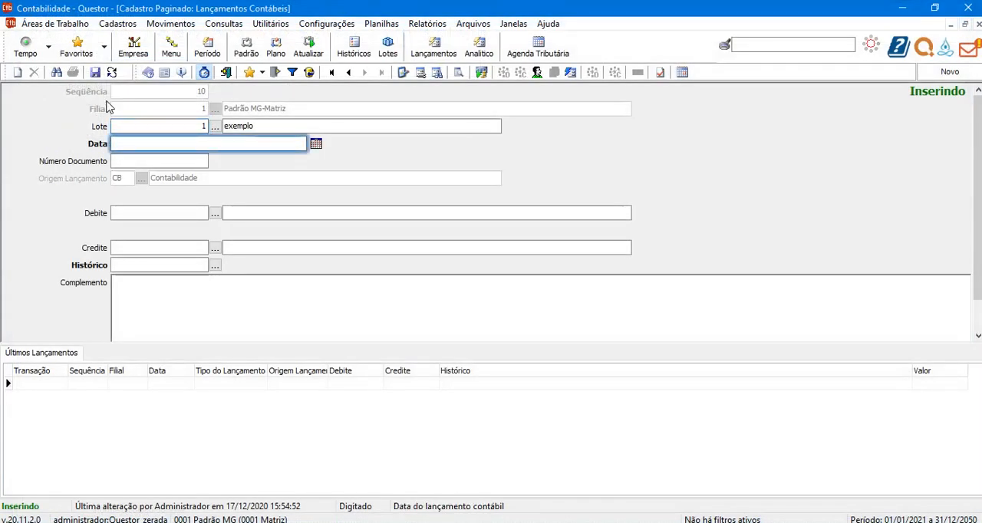
text(01/01/2021 - sexta-feira)
key(Tab)
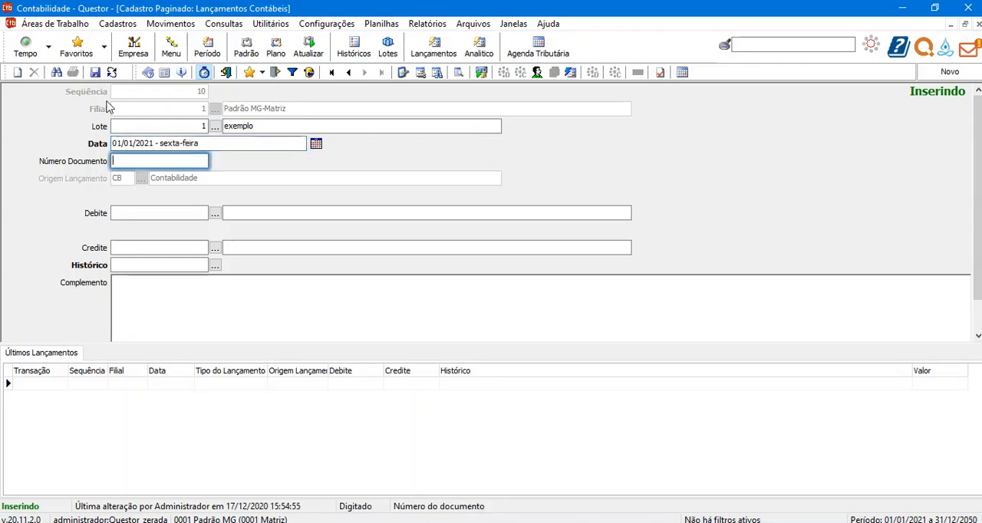
text(14784)
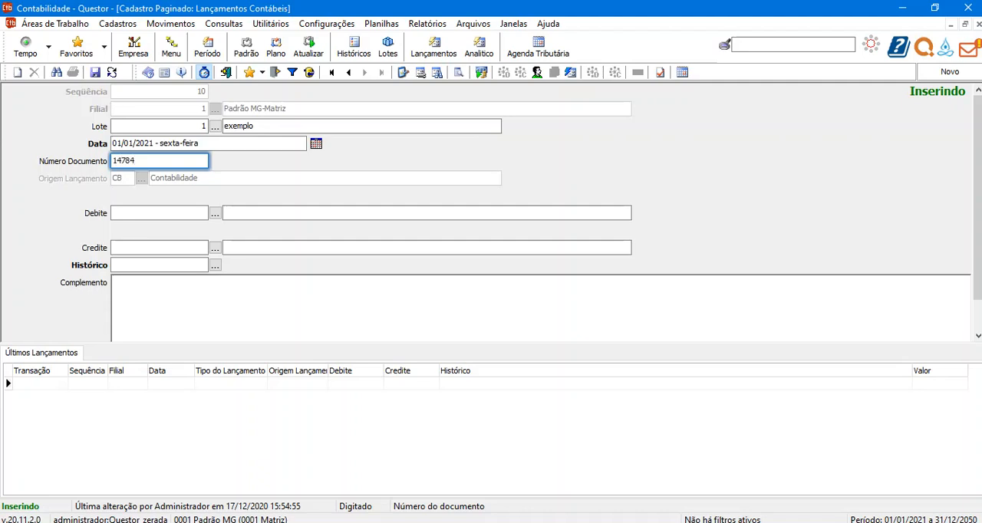
key(Tab)
Set the entry's Debite account to 5, Credite account to 10 and Histórico code to 195.
key(Tab)
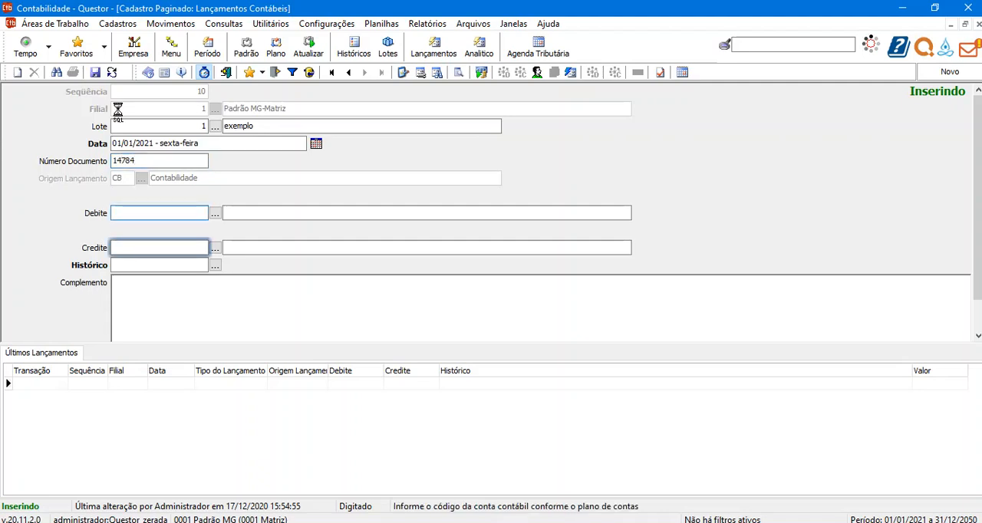
text(10)
key(Tab)
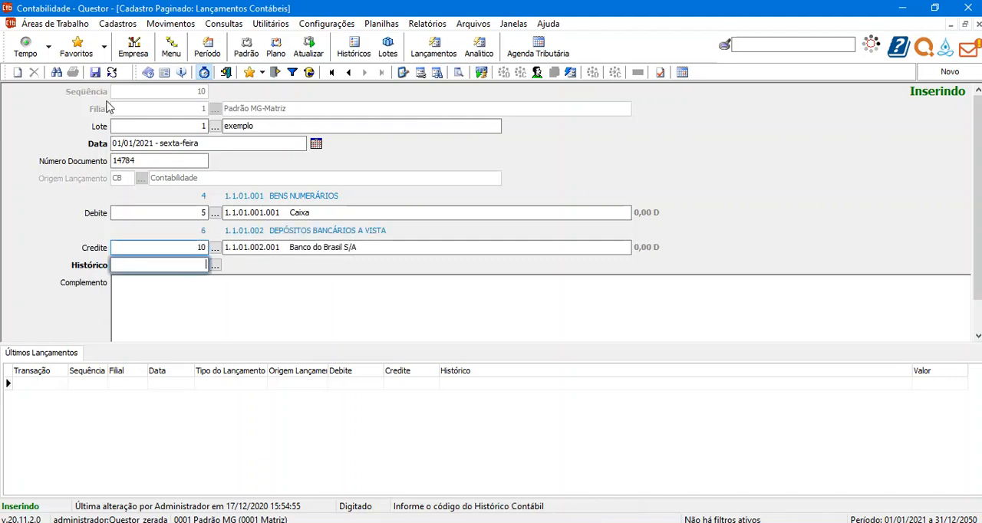
text(195)
key(Tab)
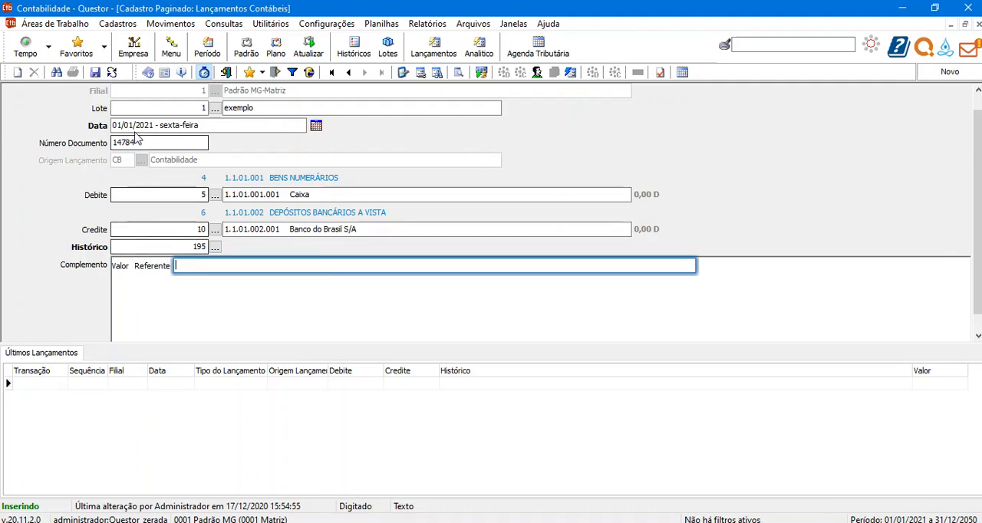
Copy the document number into the Complemento followed by "de fulano tal", then set Valor R$ to 50 and save the entry.
drag(136, 139, 56, 145)
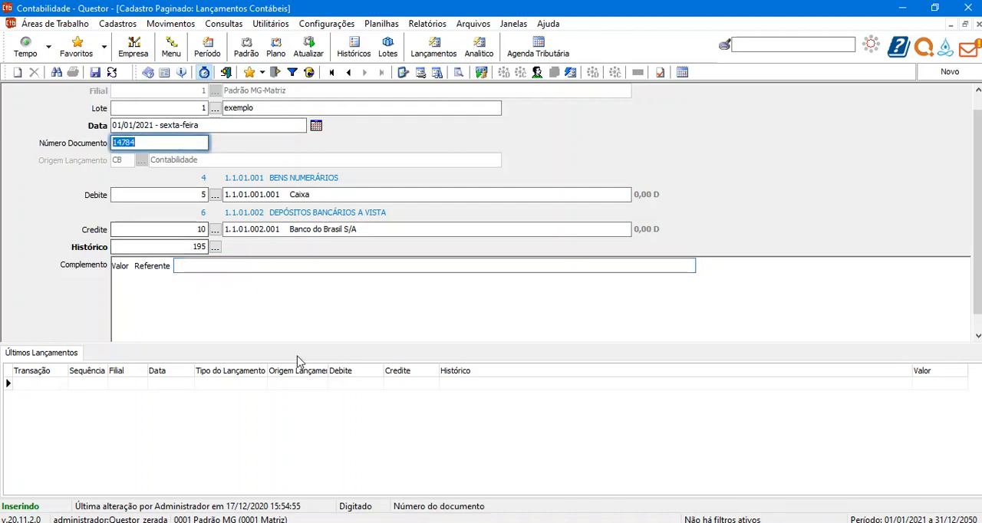
key(ctrl+c)
click(196, 266)
key(ctrl+v)
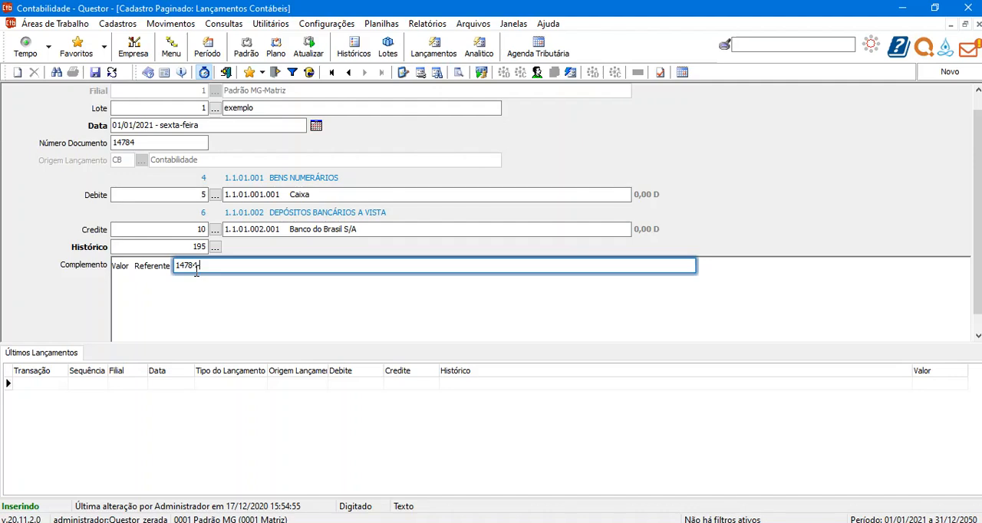
text(de fulano tal)
key(Return)
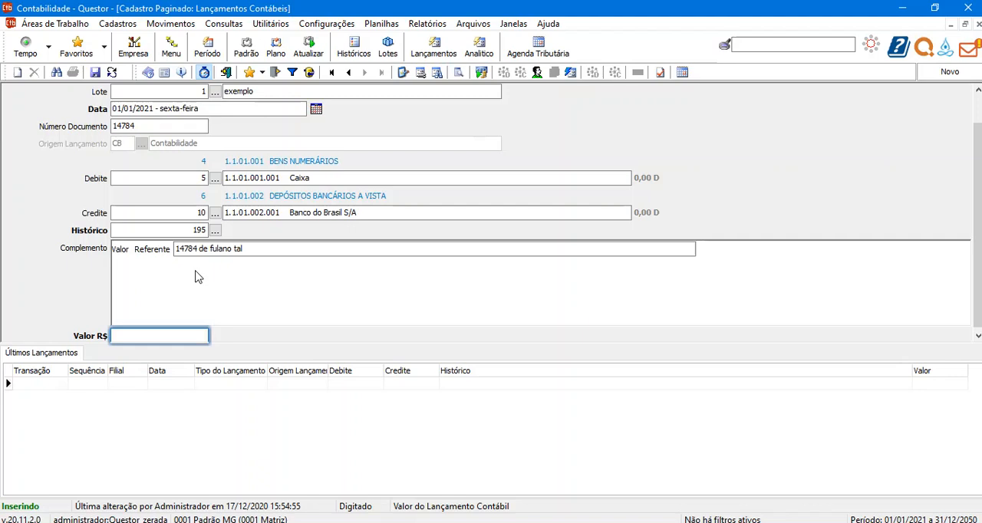
text(50)
key(Return)
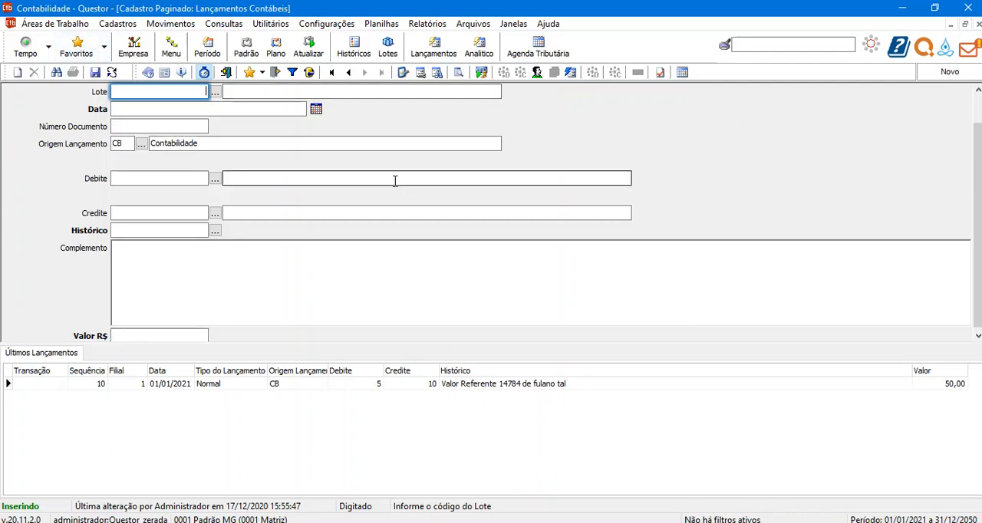
Start a second entry with Lote 1, Número Documento 1555 and Debite account 5, leaving Data and Credite blank.
text(1)
key(Return)
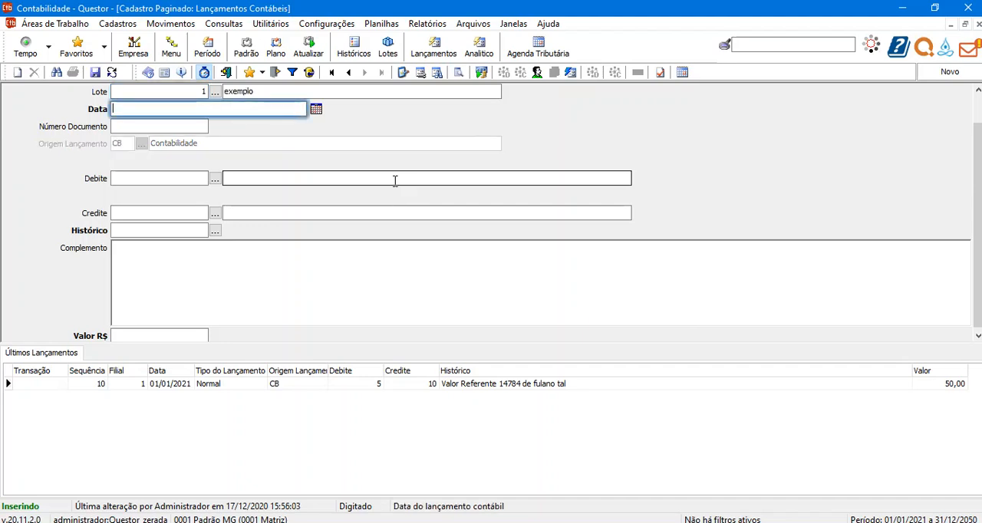
key(Return)
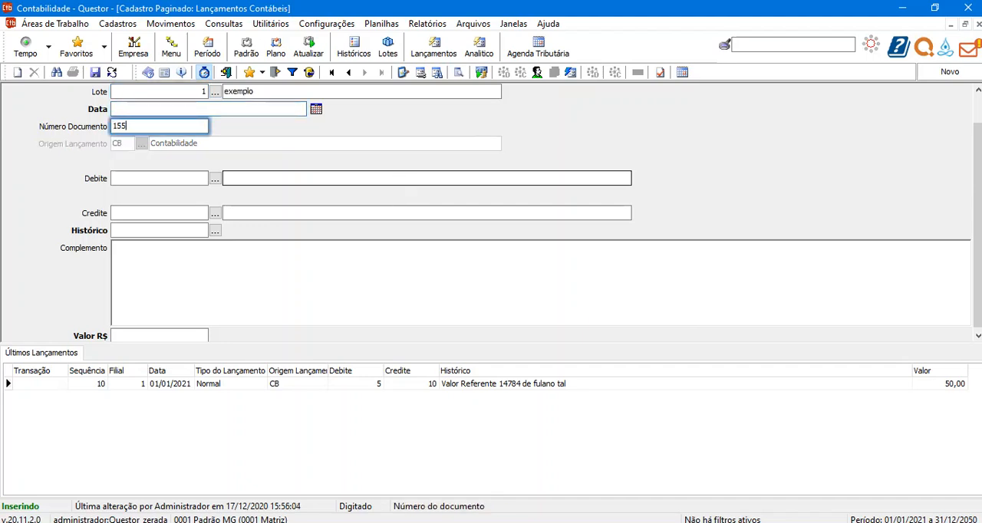
text(5)
key(Return)
text(5)
key(Return)
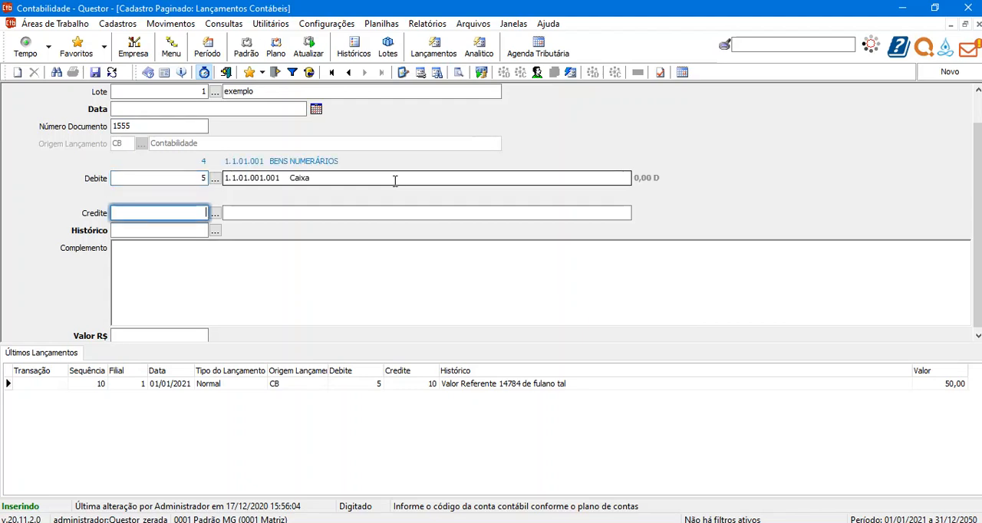
key(Return)
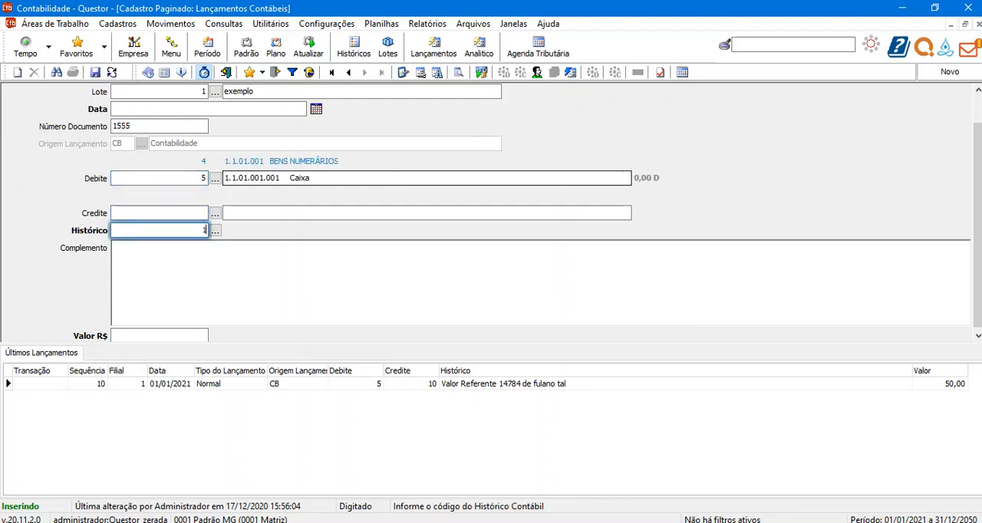
Set Histórico to 195, its complement to 1555 and Valor R$ to 75, then try to save the undated entry.
text(195)
key(Return)
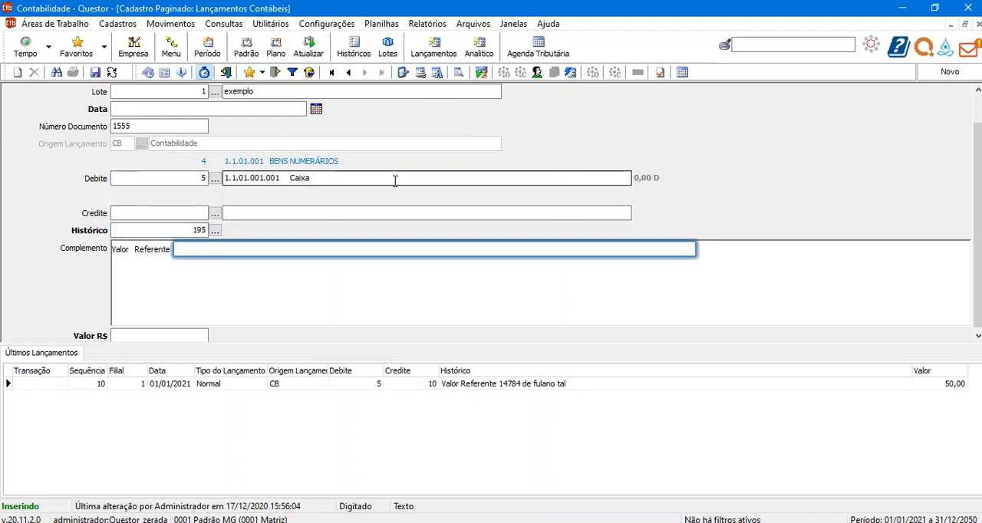
text(1555)
key(Return)
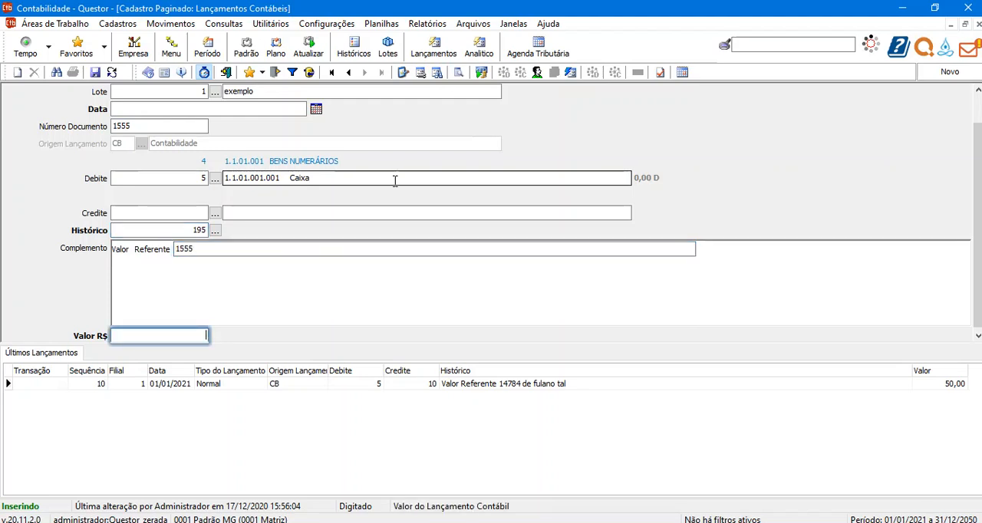
text(75)
key(Return)
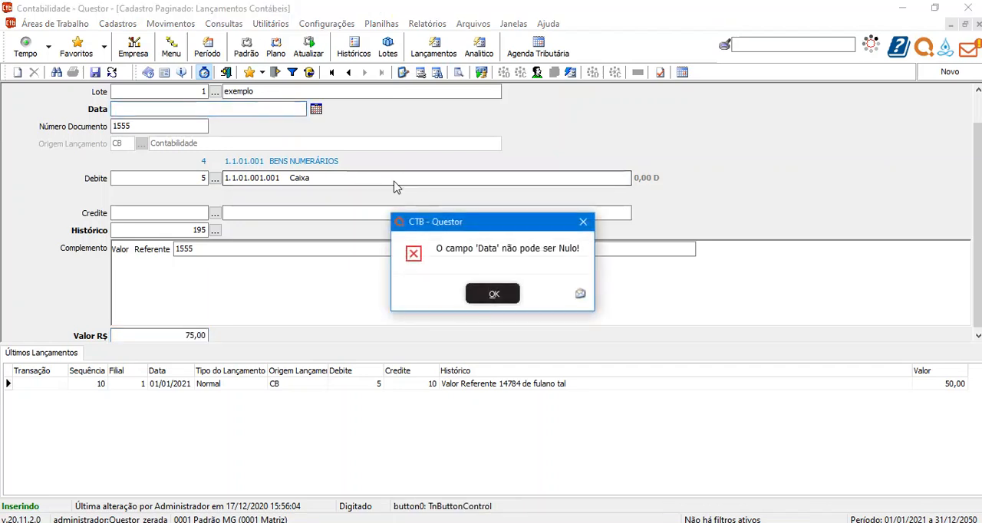
Set the second entry's Data to 01/01/2021 and save it with only the debit account filled.
key(Return)
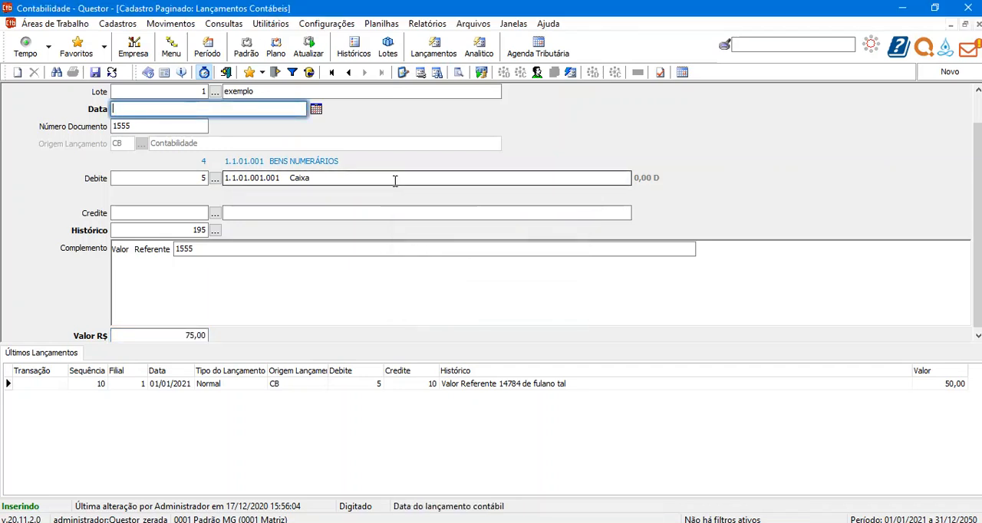
text(01/01/2021)
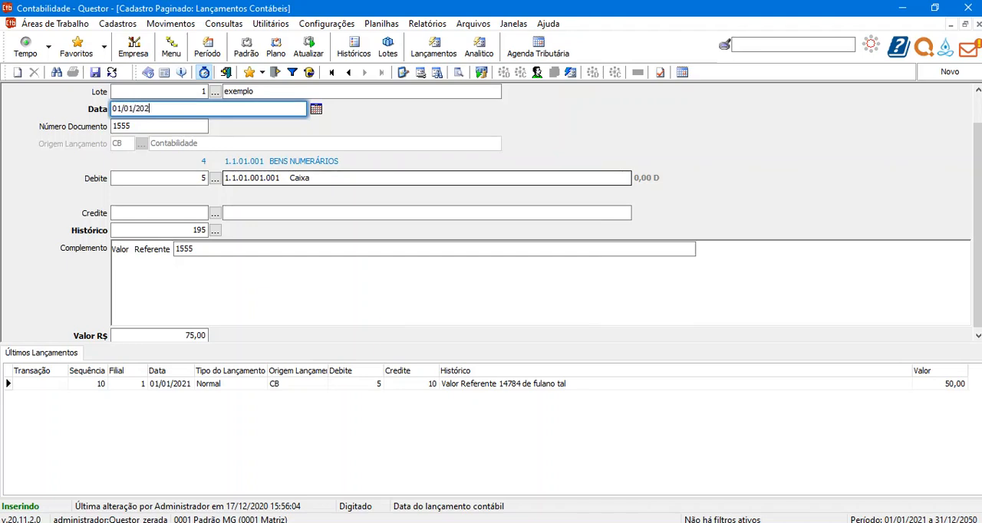
key(Return)
key(Return)
key(Return)
key(Return)
key(Return)
key(Return)
key(Return)
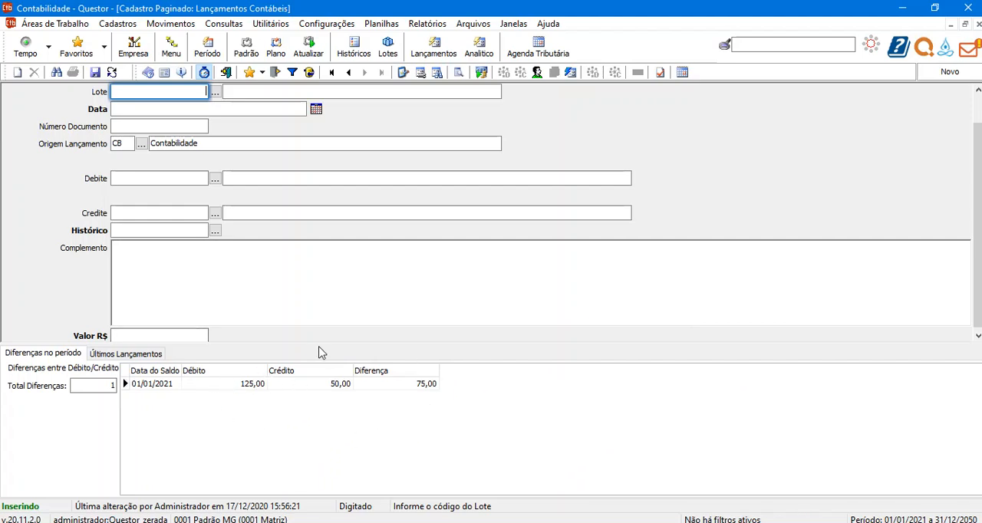
Discard the blank new entry and open the company's accounting configuration.
click(260, 387)
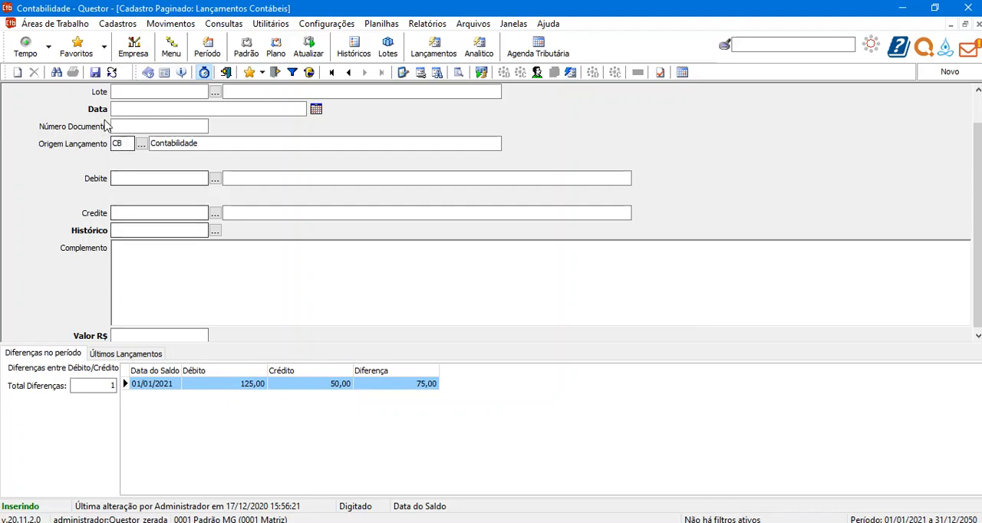
click(112, 73)
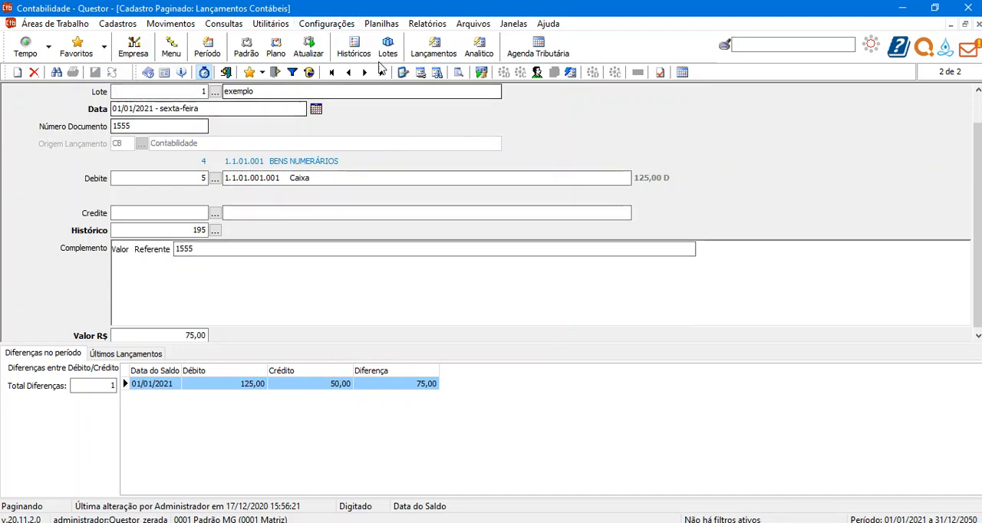
click(326, 24)
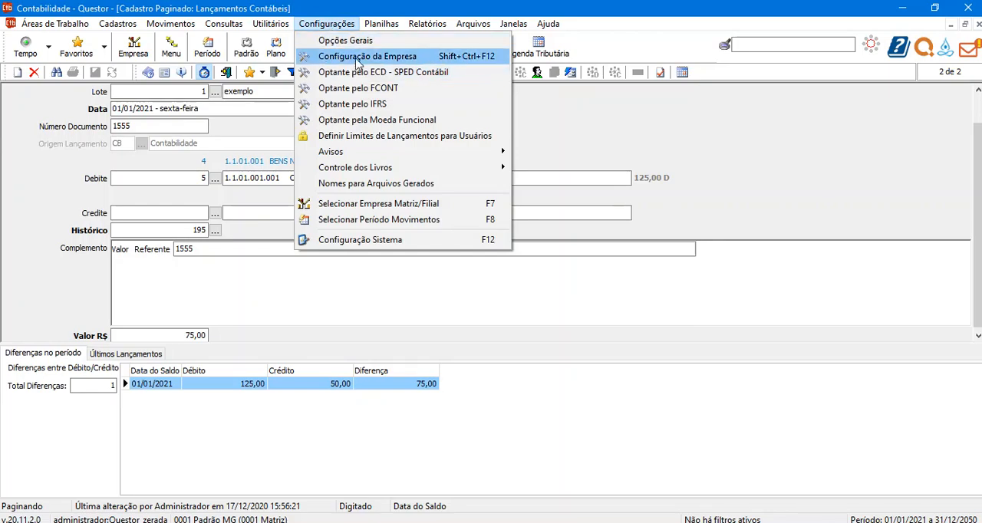
click(343, 58)
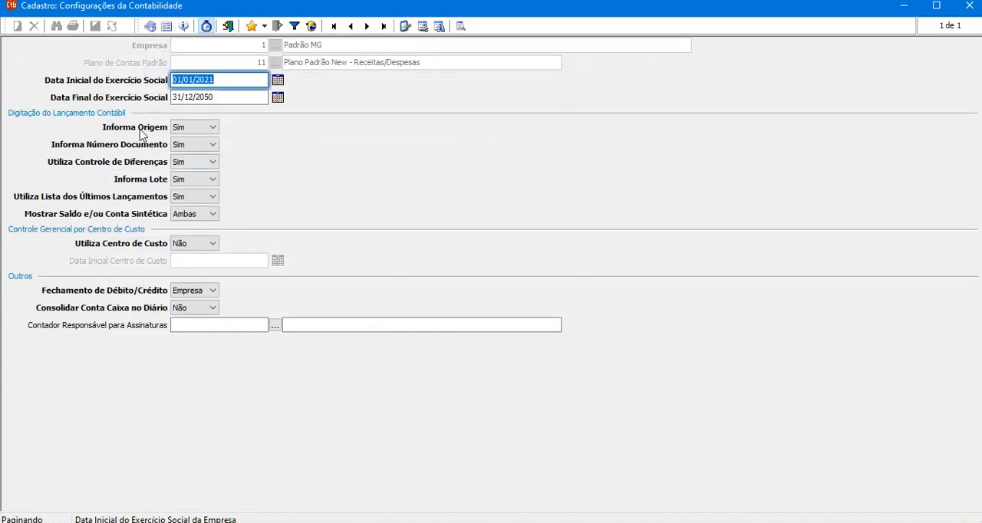
Set Informa Origem, Informa Número Documento and Utiliza Controle de Diferenças to Não.
click(195, 127)
click(191, 148)
click(194, 144)
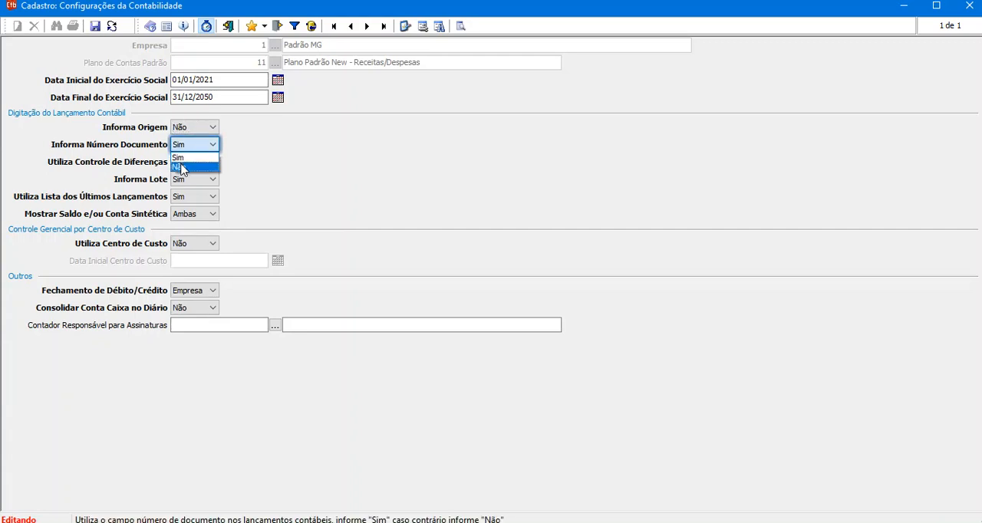
click(182, 169)
click(188, 162)
click(184, 185)
Set Informa Lote and Utiliza Lista dos Últimos Lançamentos to Não and Mostrar Saldo e/ou Conta Sintética to Nenhum, then save and close the configuration.
click(188, 179)
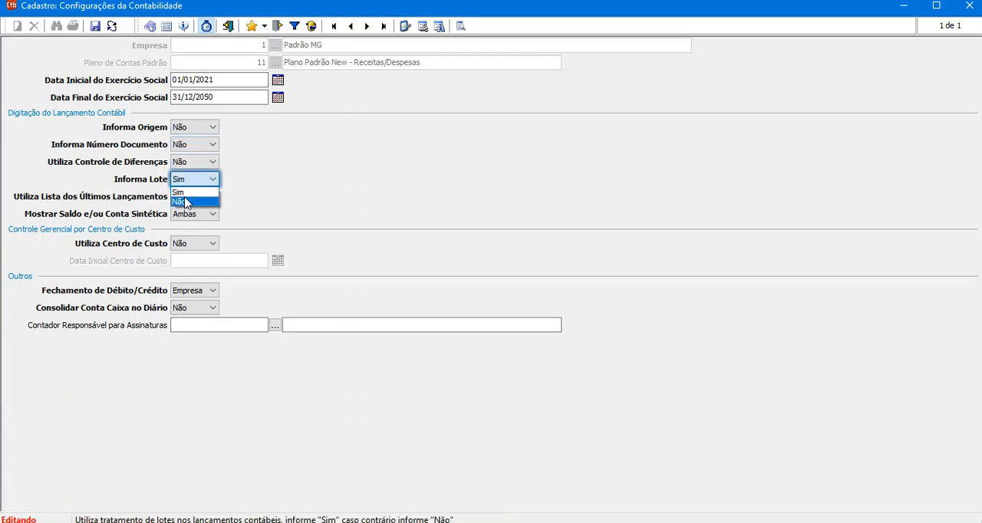
click(184, 202)
click(190, 196)
click(186, 215)
click(192, 215)
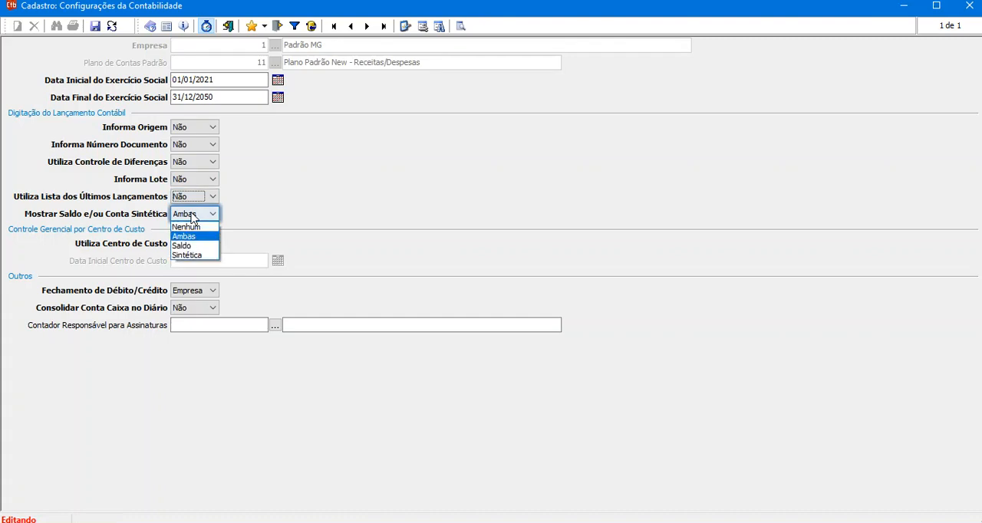
click(186, 227)
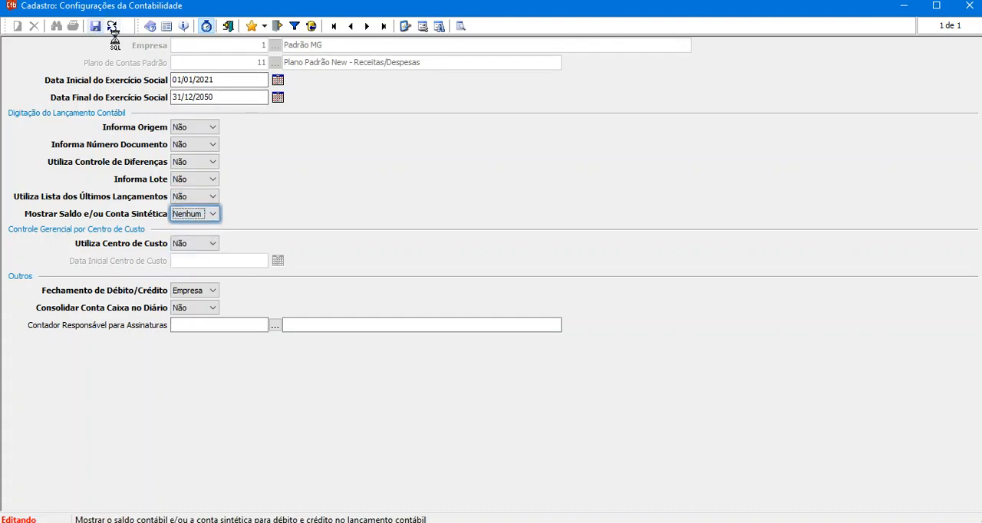
click(229, 27)
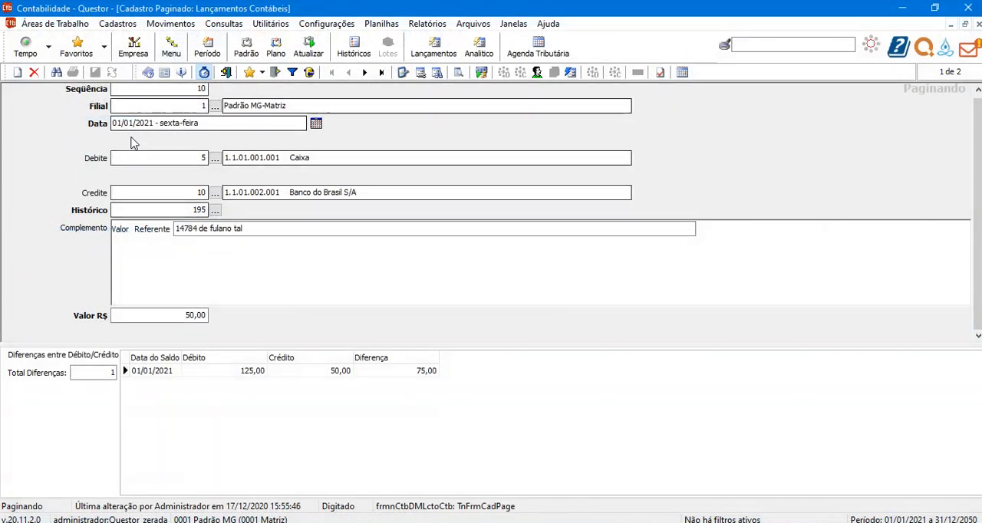
Close the accounting entries form without checking the entered records, and reopen it under the disabled options.
click(225, 72)
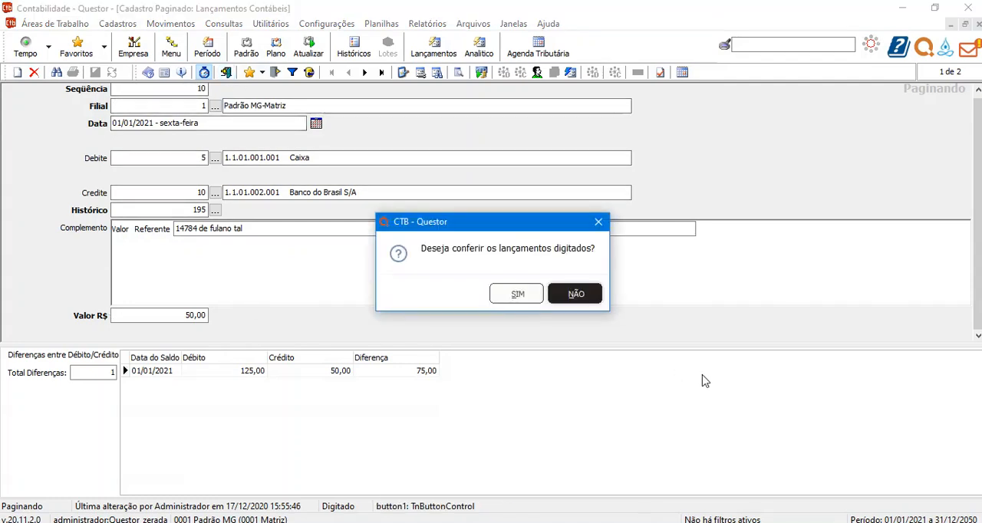
click(575, 295)
click(434, 48)
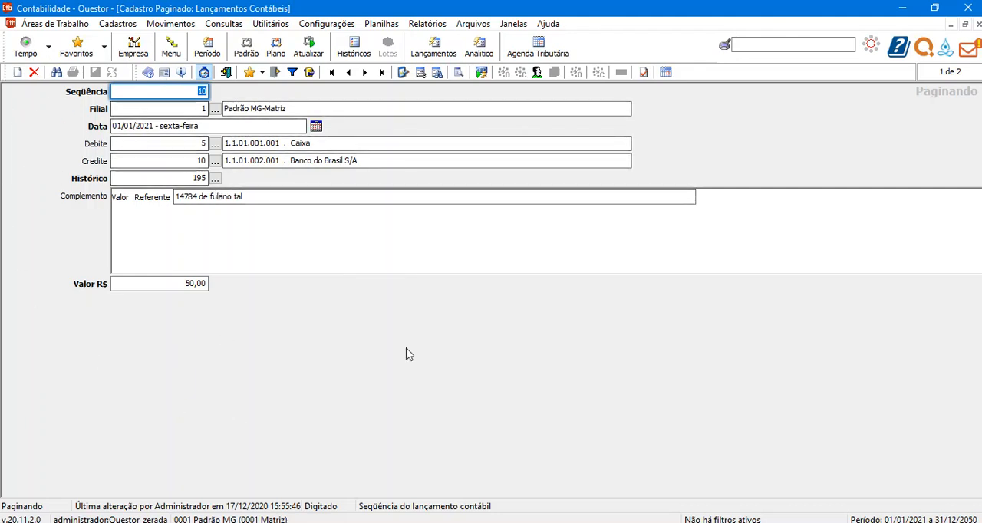
In the company's accounting configuration, set Utiliza Controle de Diferenças to Sim and Mostrar Saldo e/ou Conta Sintética to Ambas, then save and close.
click(331, 25)
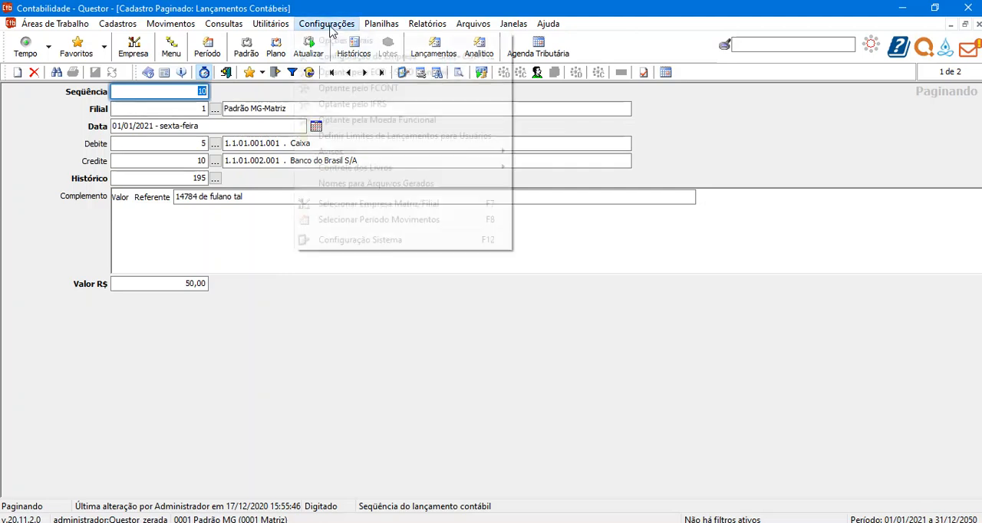
click(345, 57)
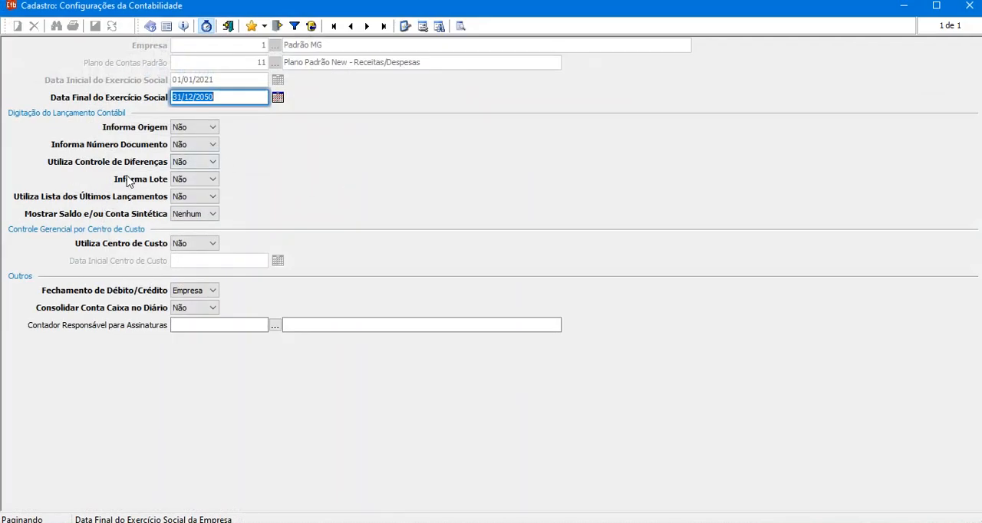
click(196, 163)
click(190, 183)
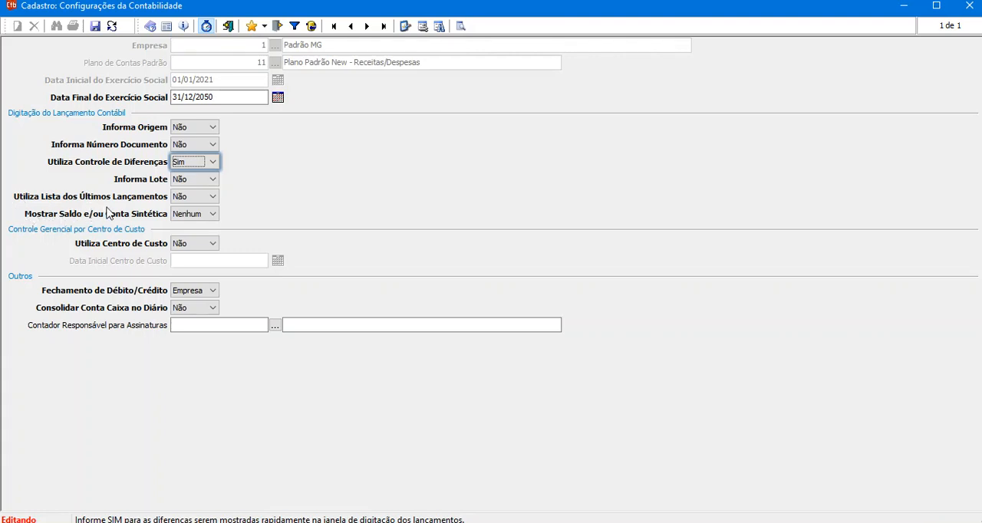
click(188, 219)
click(188, 237)
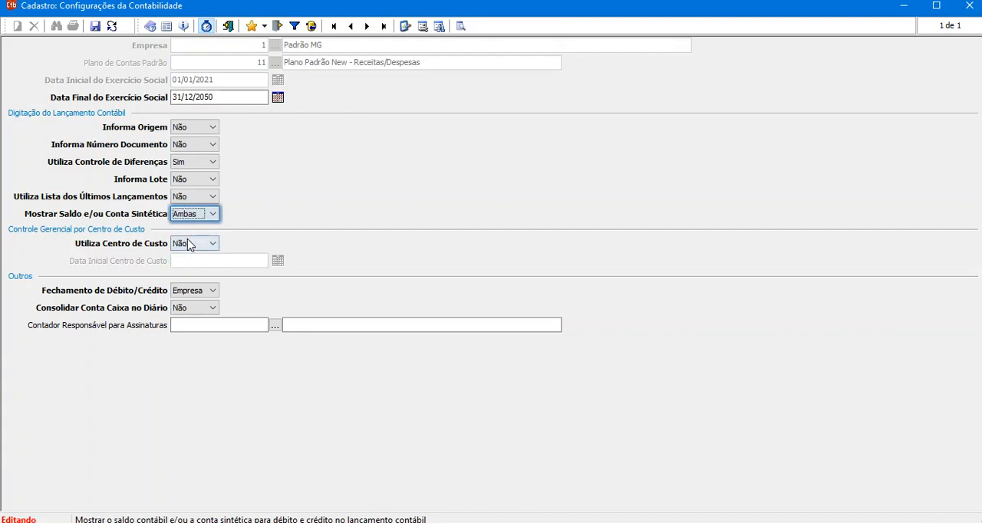
click(96, 27)
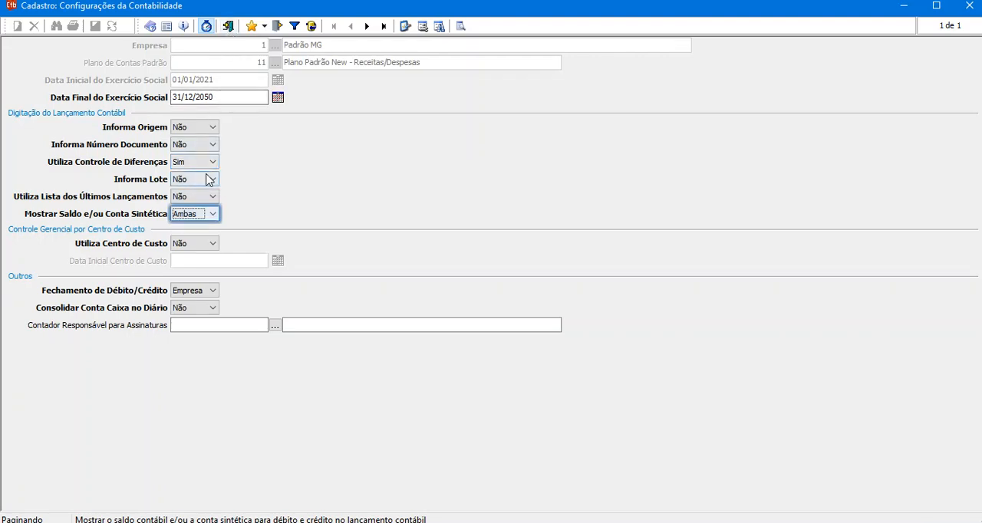
click(228, 26)
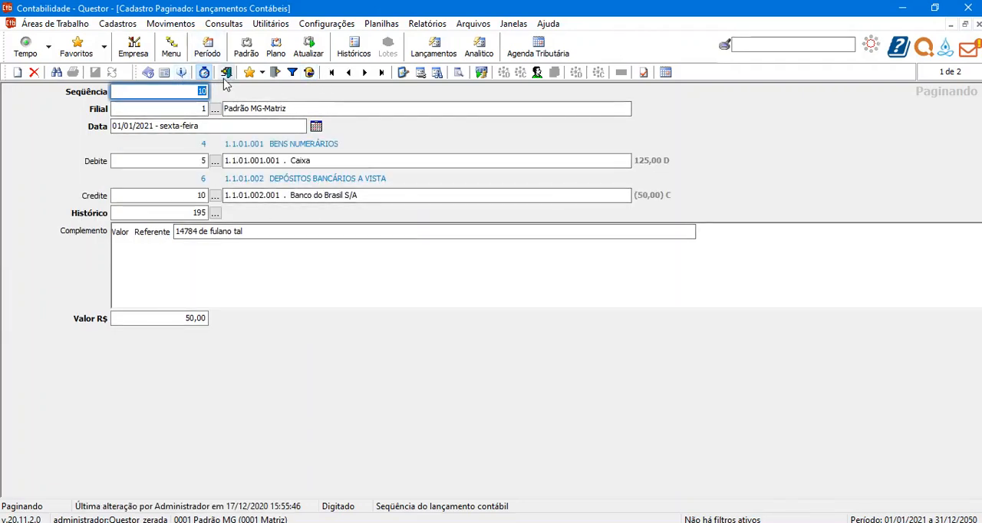
Reload the accounting entries form and examine the period's debit/credit differences alongside the entry's debit and credit accounts.
click(227, 72)
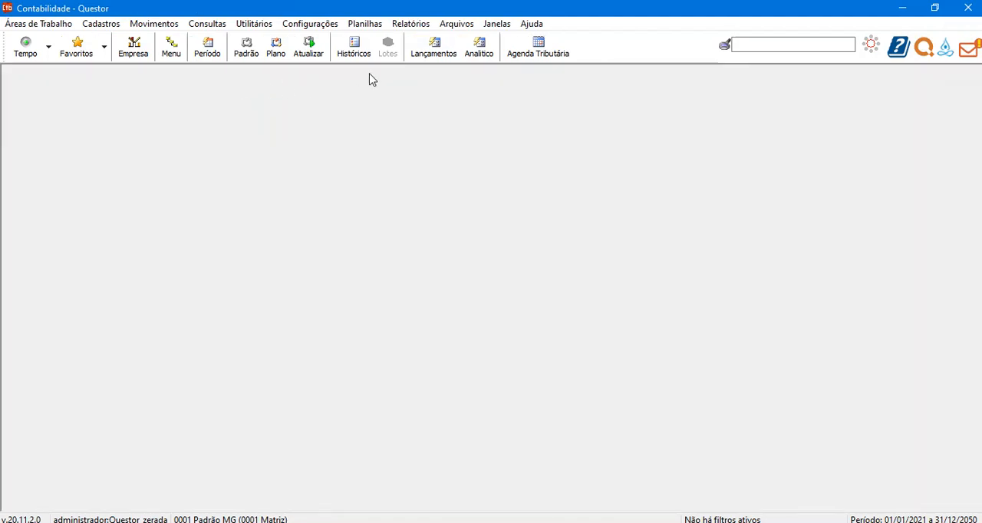
click(434, 47)
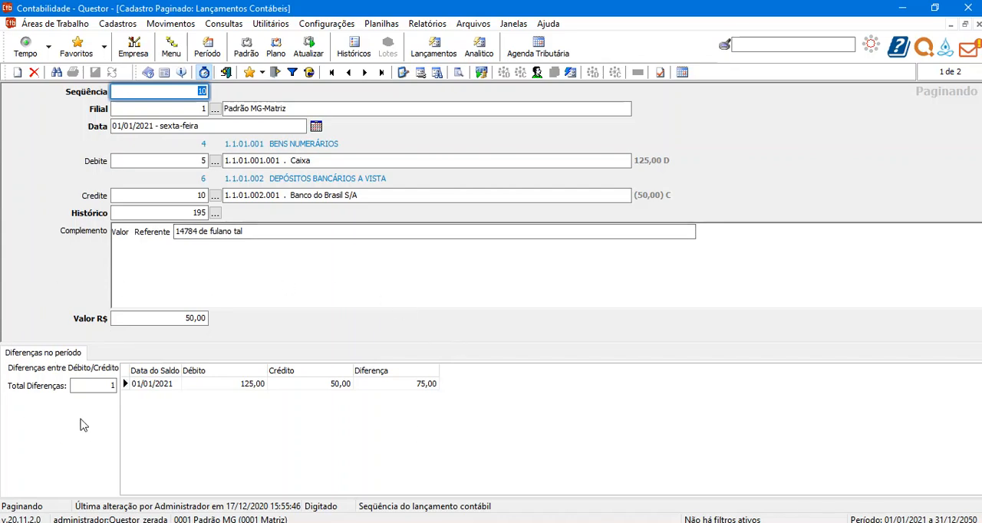
click(345, 385)
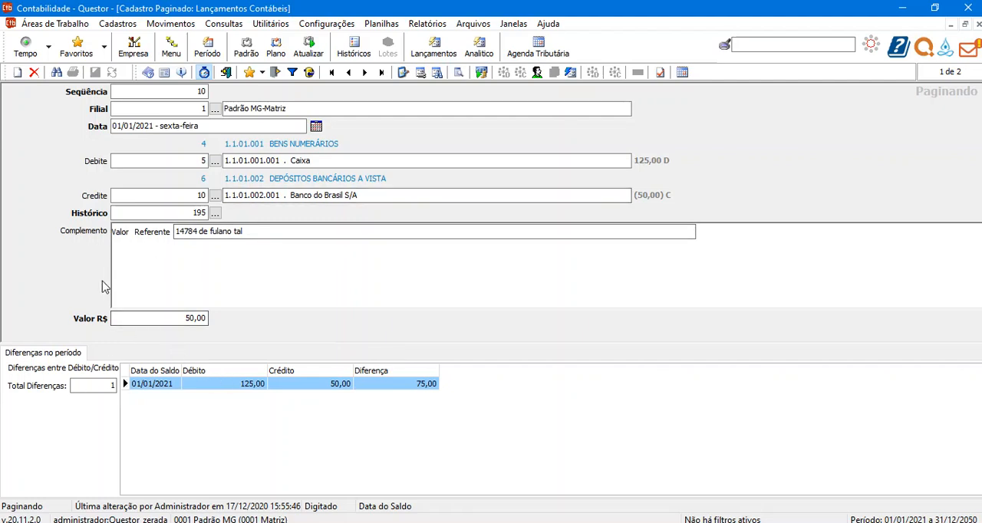
click(176, 196)
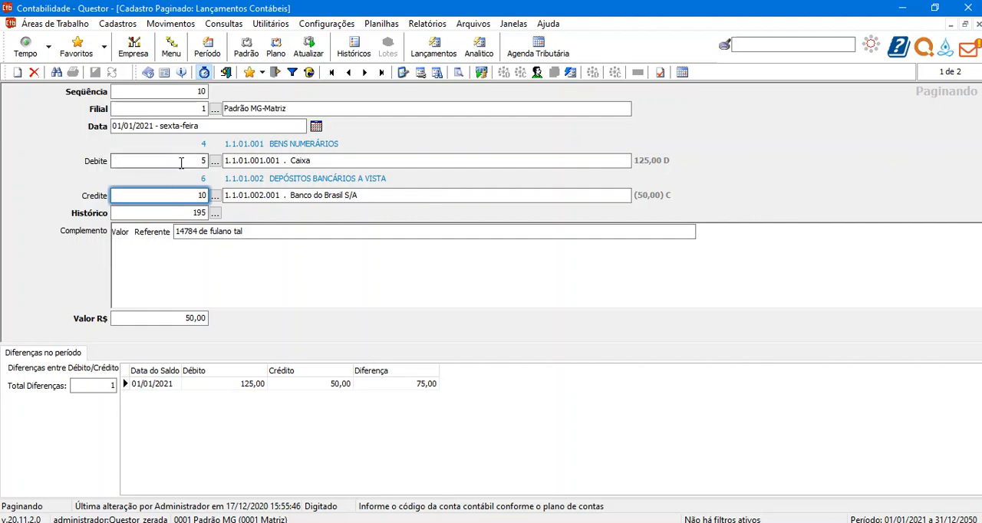
click(184, 162)
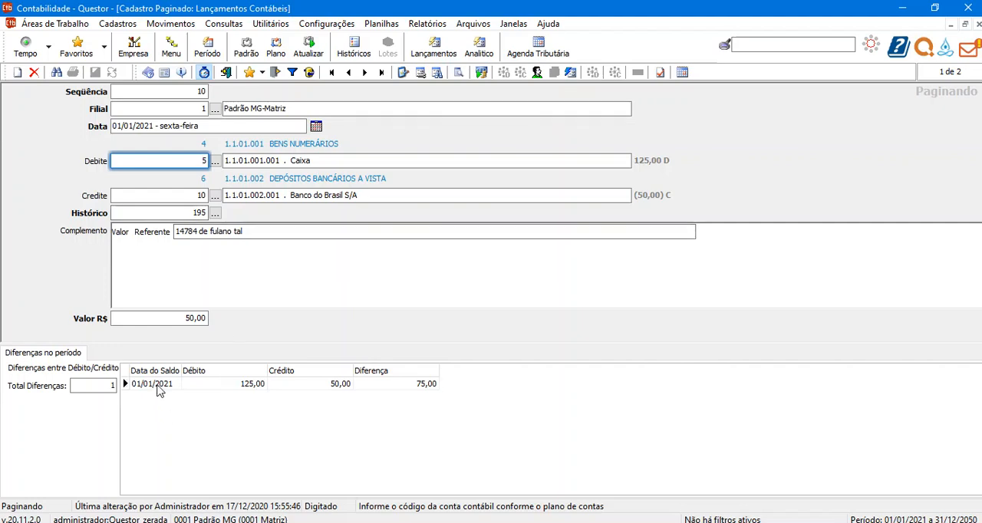
click(157, 390)
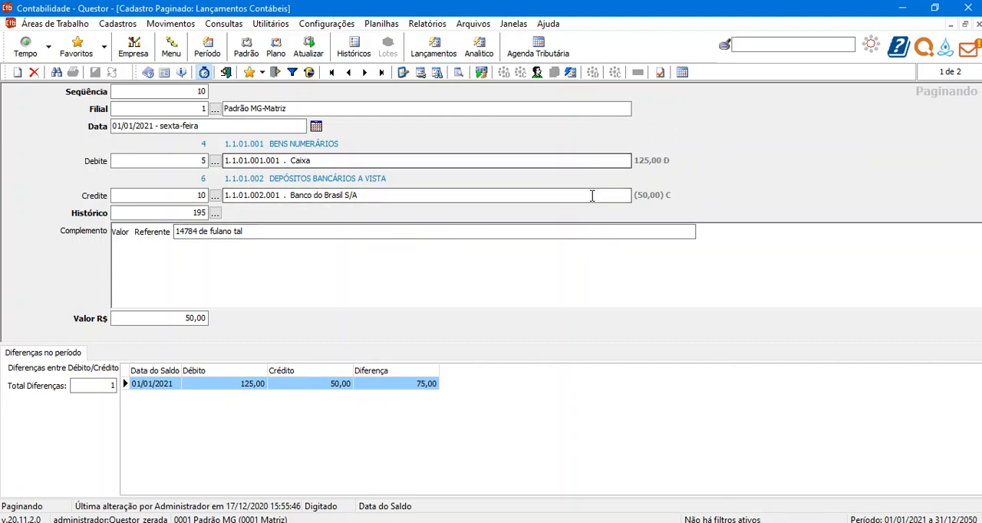
Start a new accounting entry and enter account 5 as its debit account.
click(18, 75)
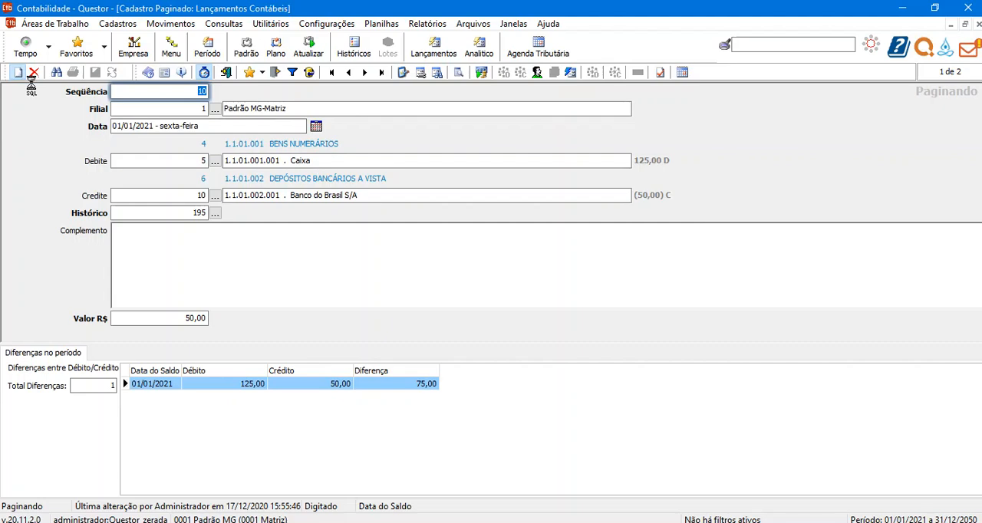
key(Return)
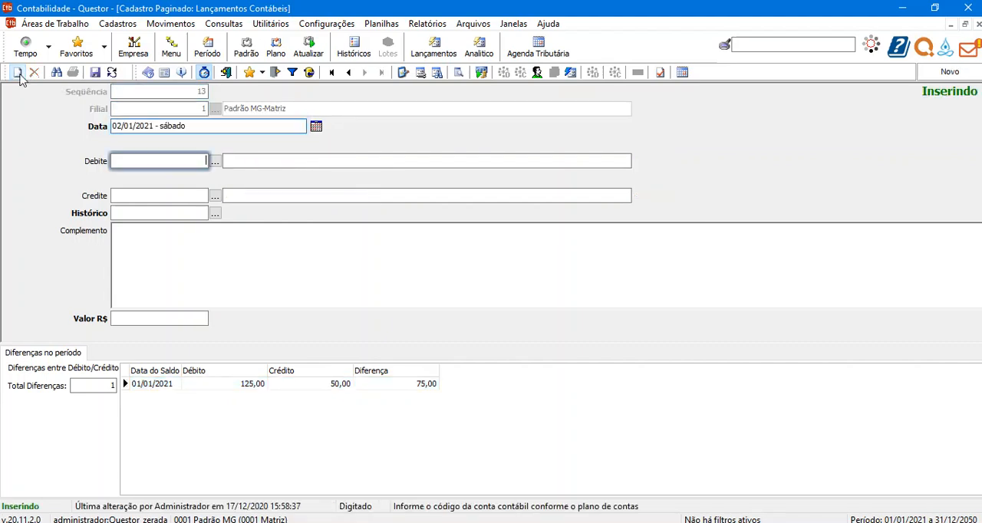
text(5)
key(Return)
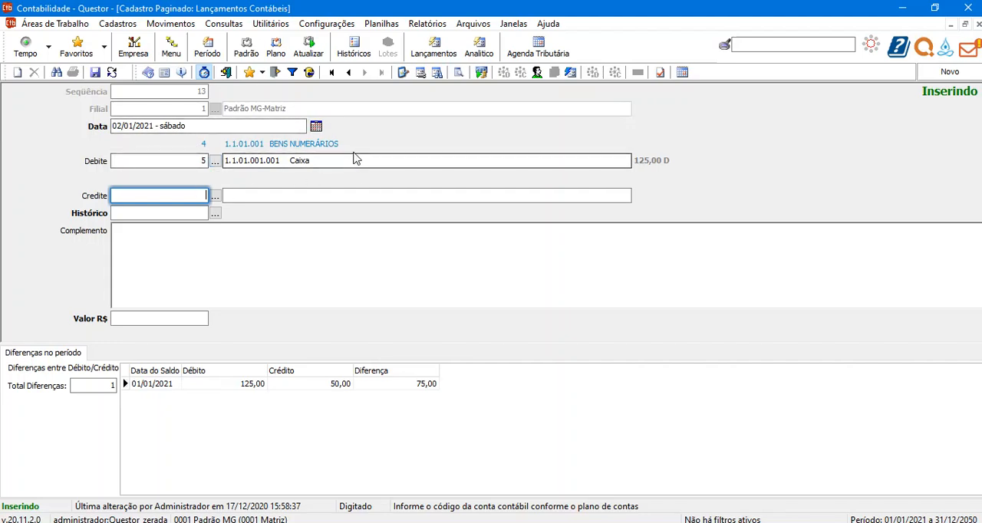
Search the chart of accounts for "veícu" and replace the debit account with 4215, Manutenção de Veículos, under Despesas com Vendas.
click(218, 165)
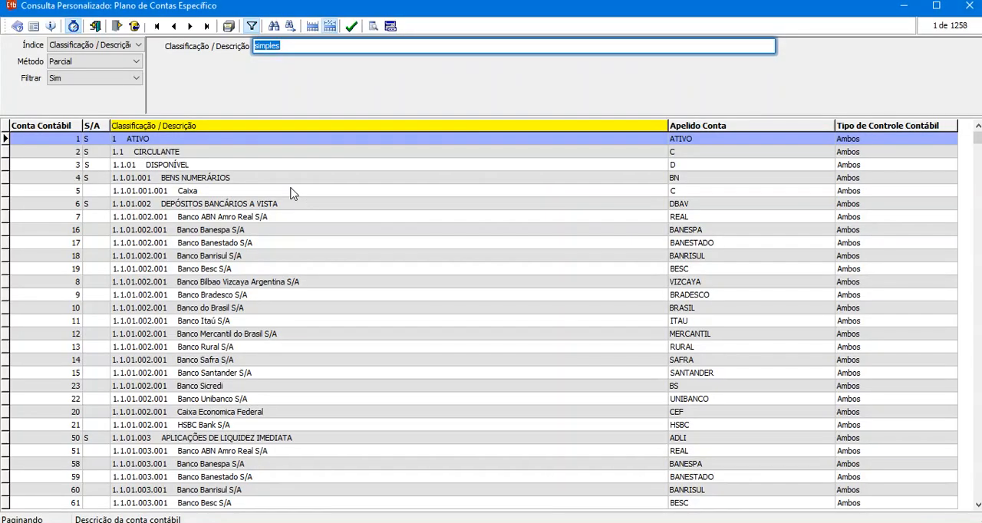
text(veícu)
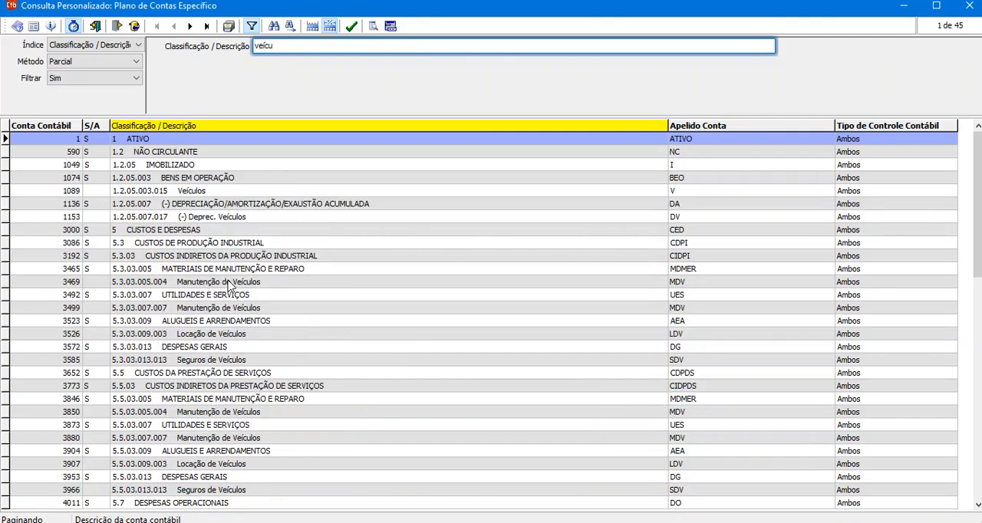
scroll(214, 306, down, 13)
scroll(181, 388, down, 4)
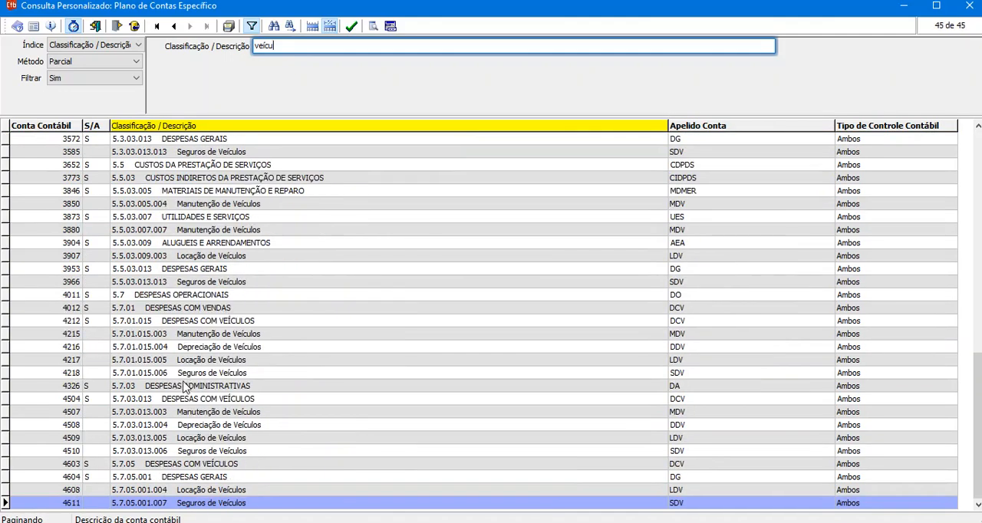
click(209, 414)
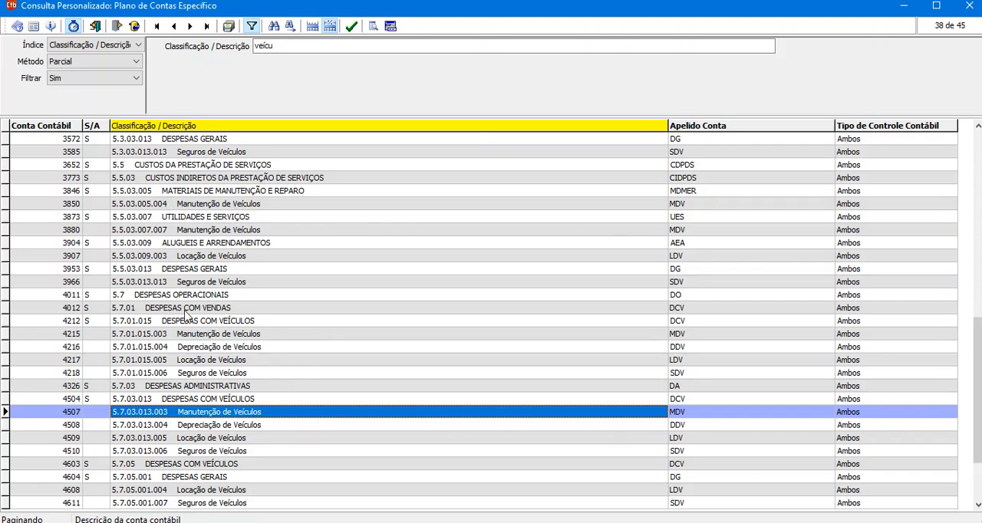
double_click(197, 338)
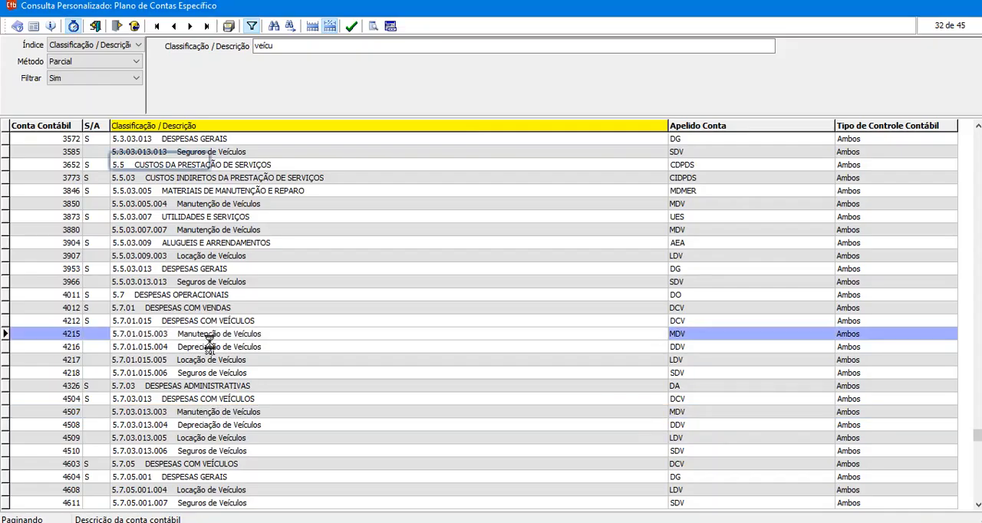
key(Return)
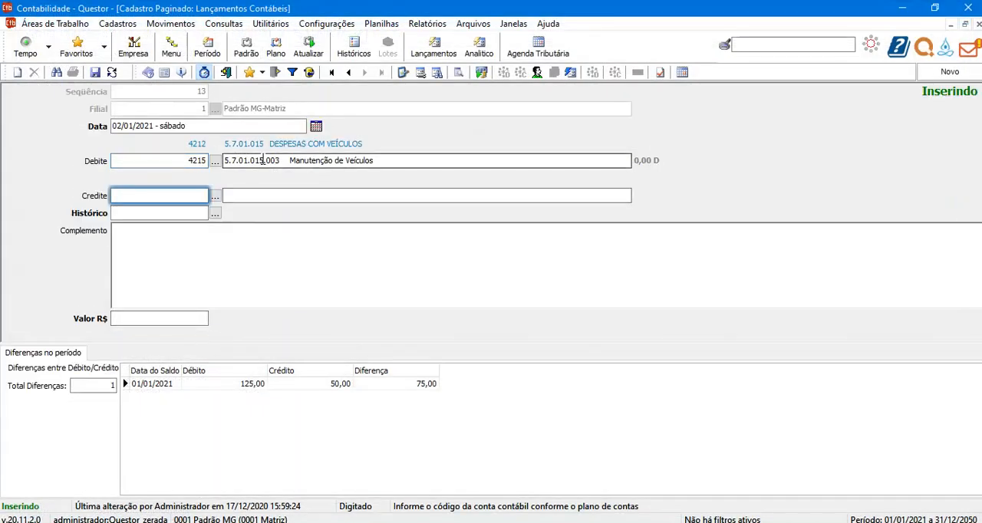